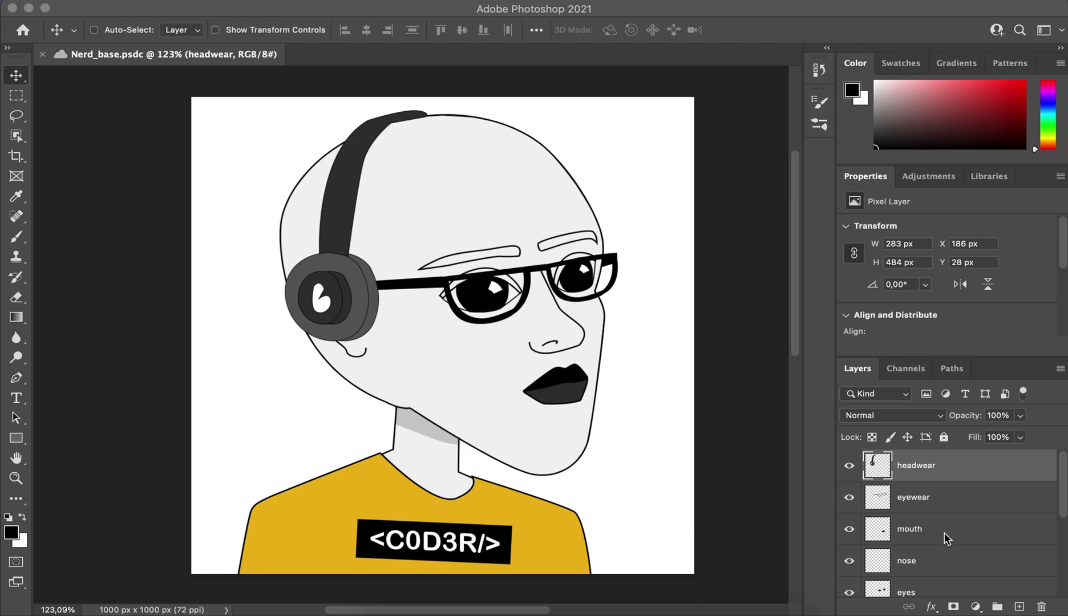
- Scroll through Nerd_base.psdc's trait layers in the Layers panel and focus the Photoshop window
scroll(944, 538, down, 5)
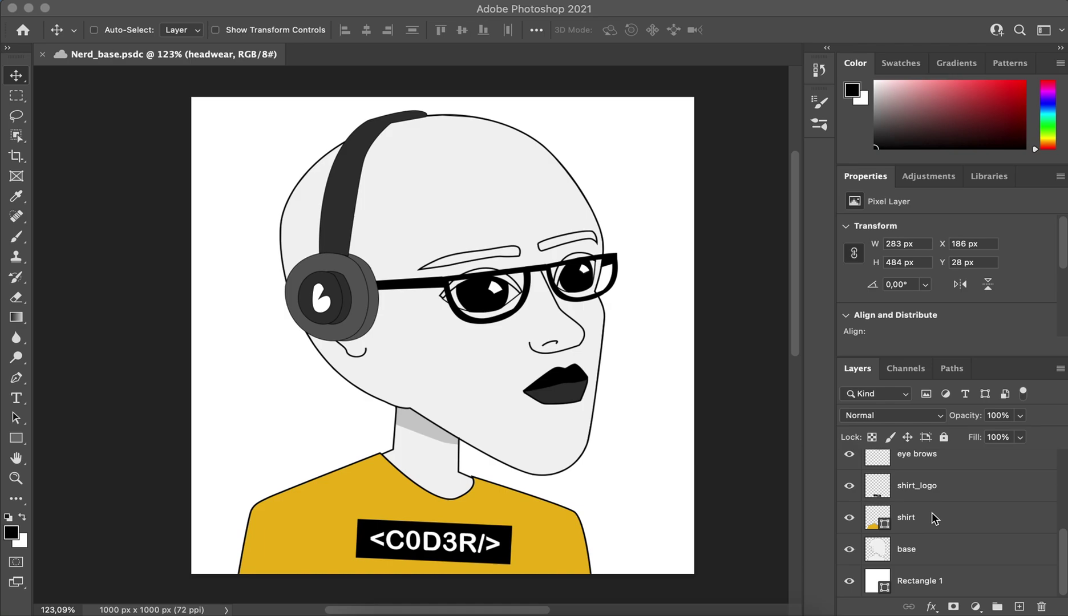
click(750, 424)
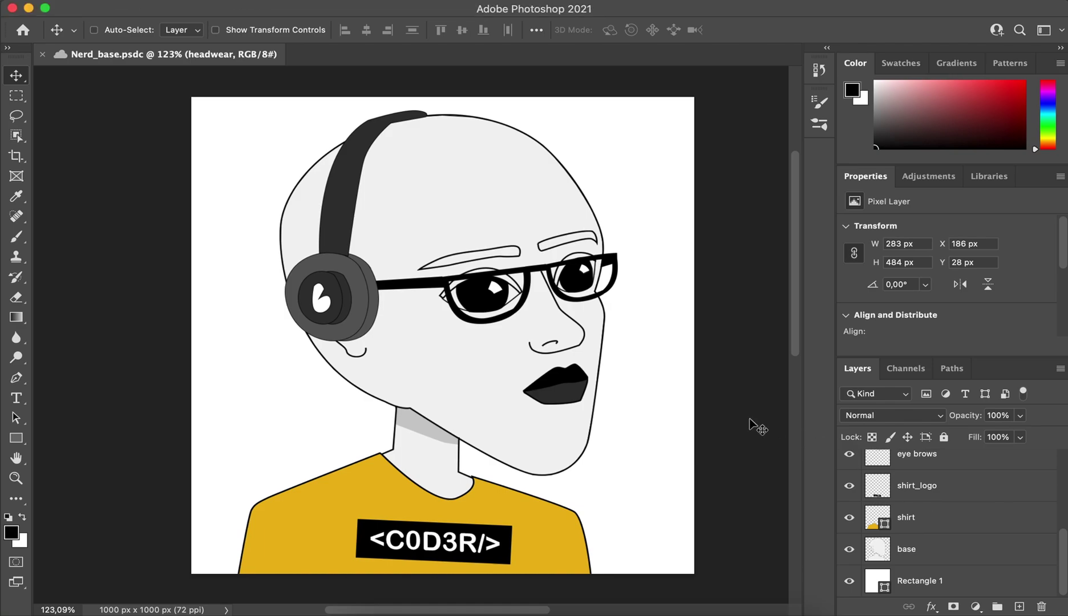
- Switch to Chrome and go to the HashLips GitHub profile tab
click(525, 606)
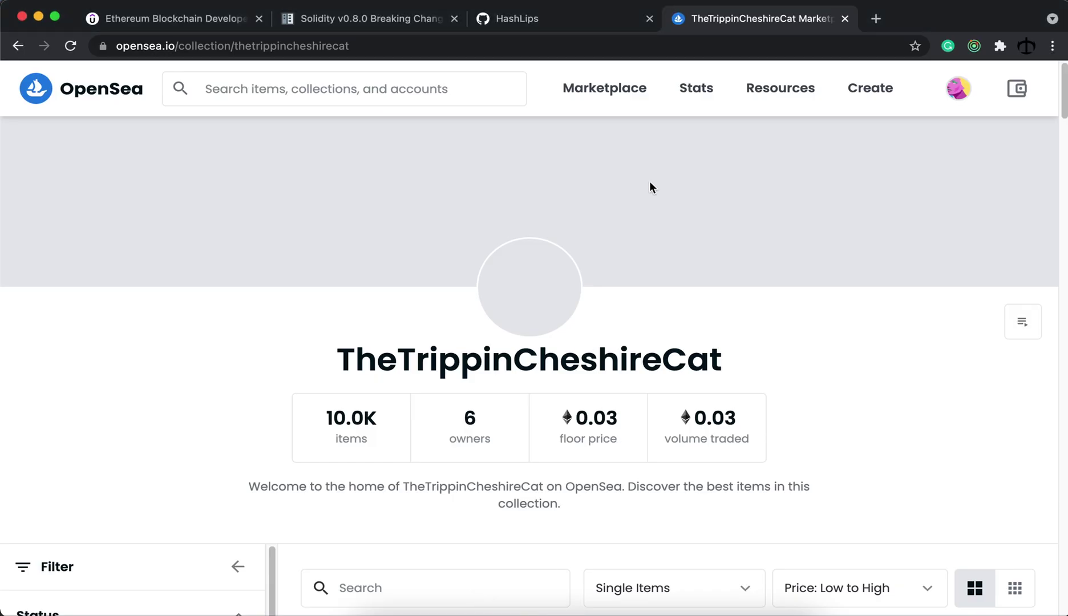
click(542, 22)
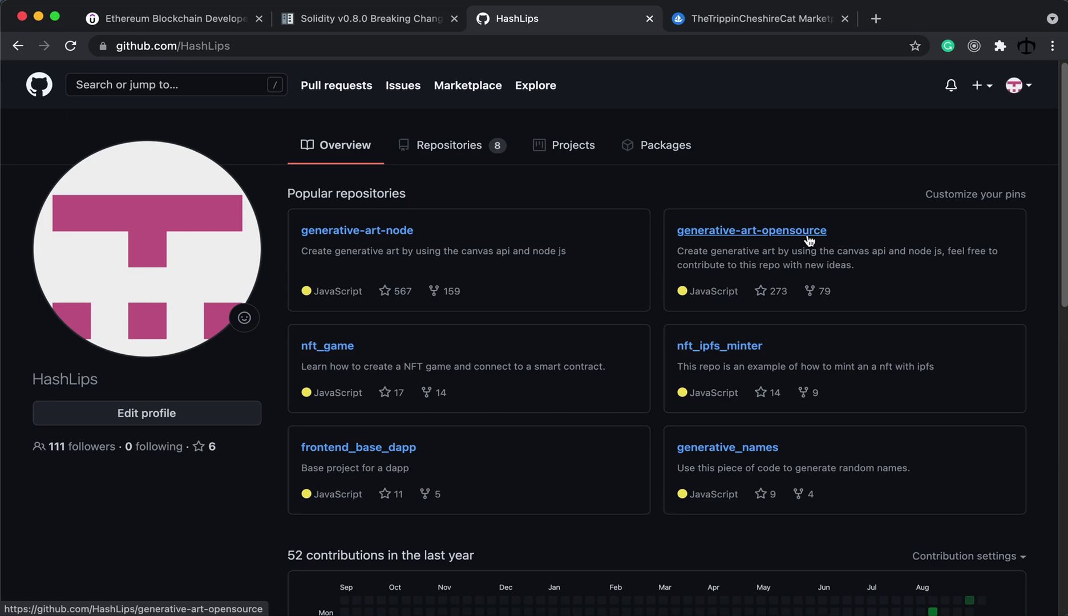
- Open the generative-art-opensource repository and switch it to the v3 branch
click(808, 235)
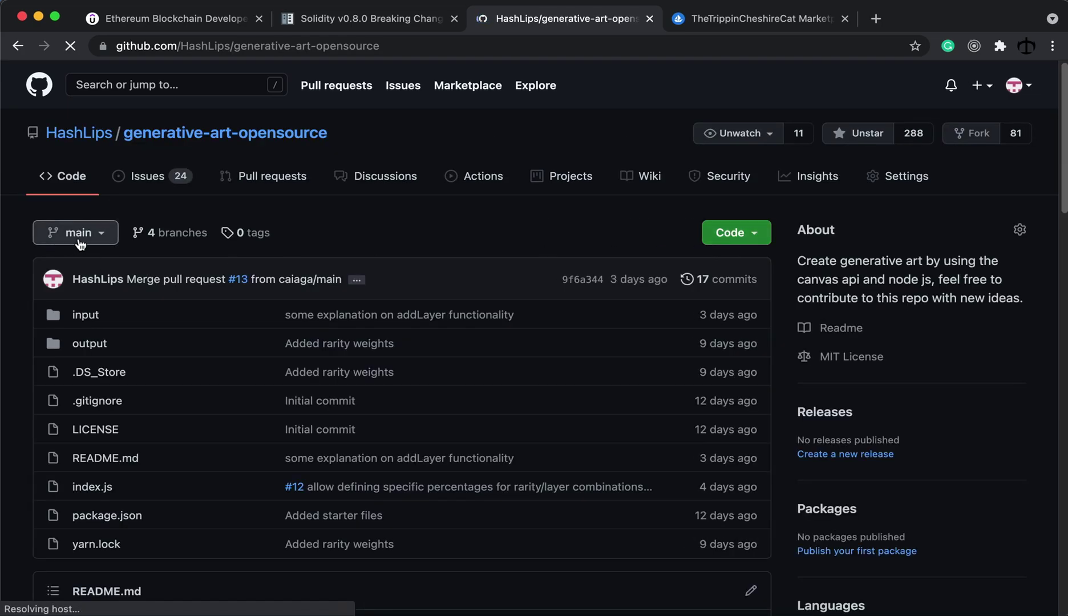
click(80, 244)
click(96, 434)
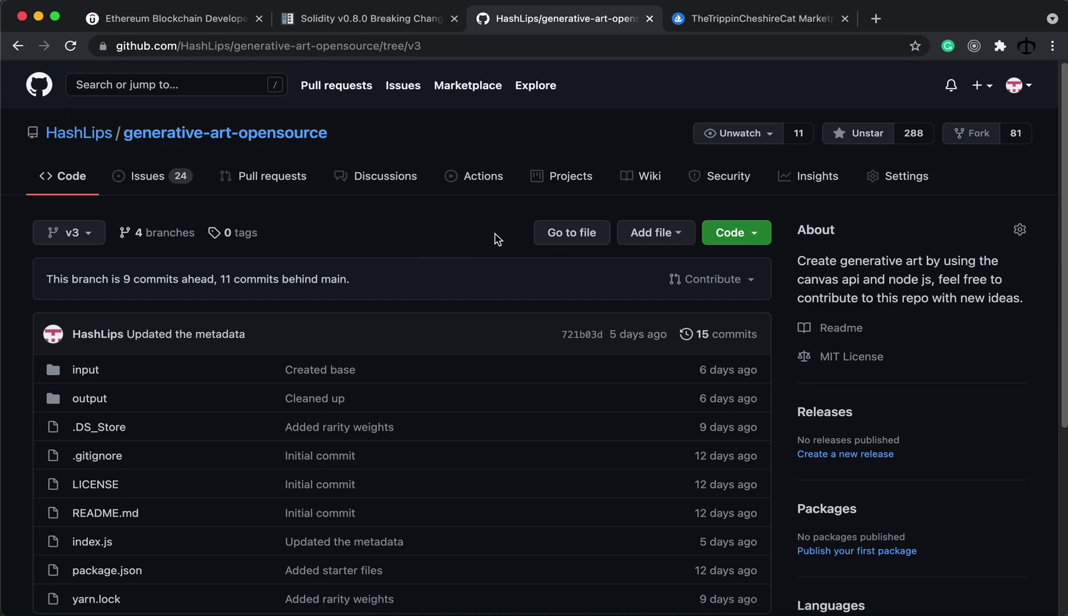
- Return to OpenSea, open My Profile from the avatar menu and scroll the collected items
click(734, 24)
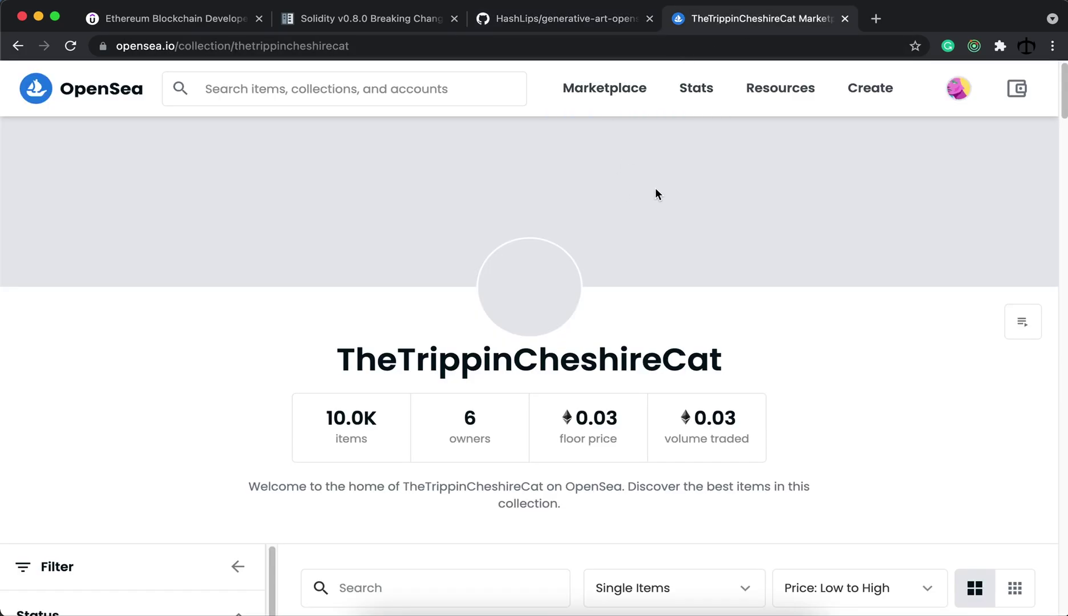
mouse_move(954, 98)
click(881, 142)
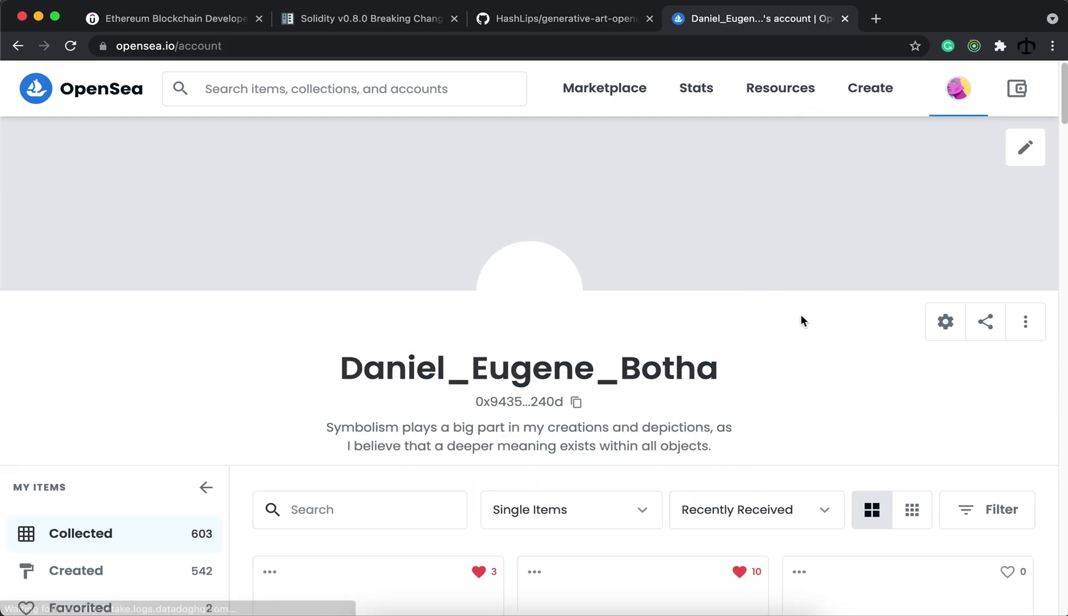
scroll(795, 327, down, 10)
scroll(333, 456, down, 3)
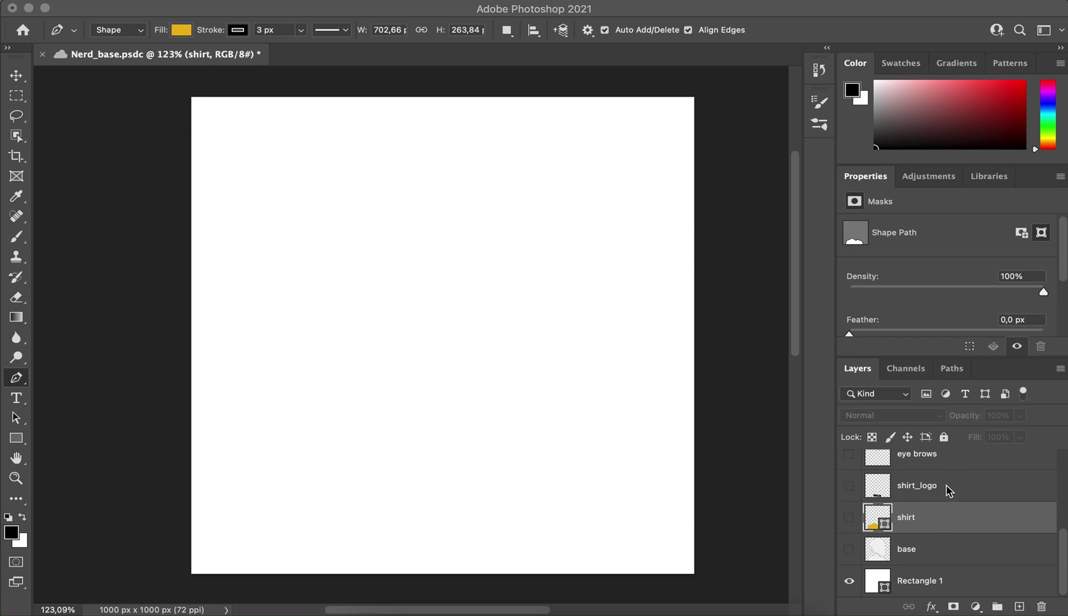
- Select the base layer and make it visible, revealing the bald head-and-shoulders drawing
scroll(936, 478, up, 1)
scroll(936, 477, up, 3)
scroll(936, 478, down, 5)
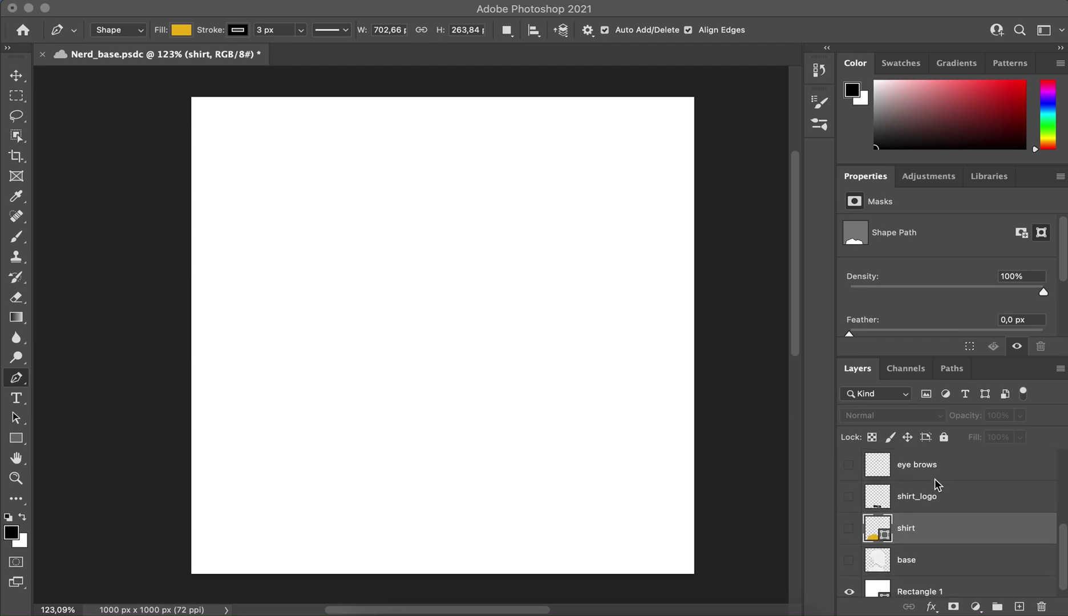
click(945, 556)
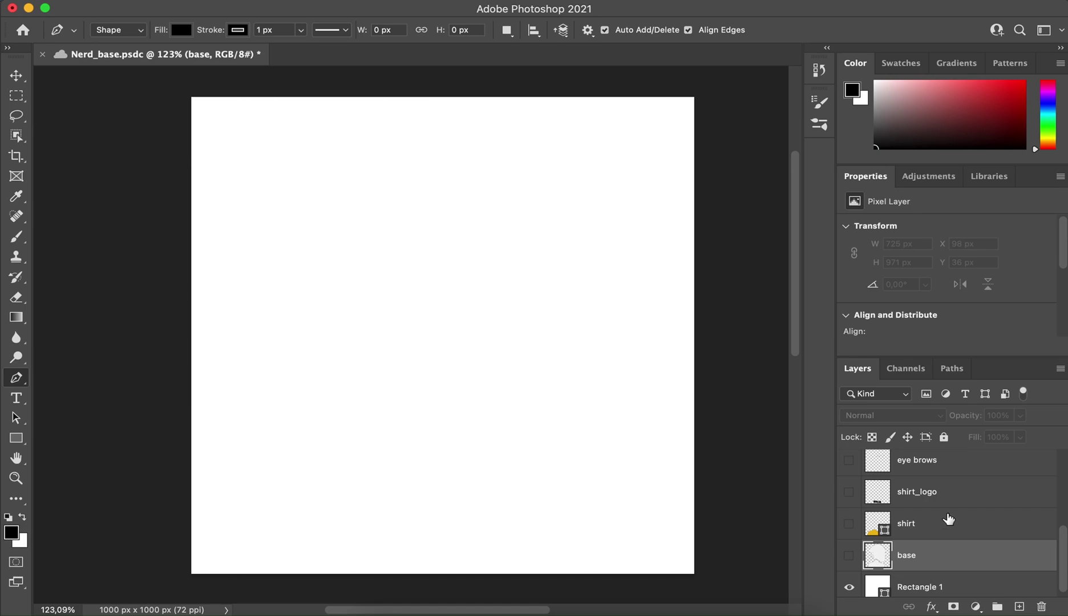
click(849, 556)
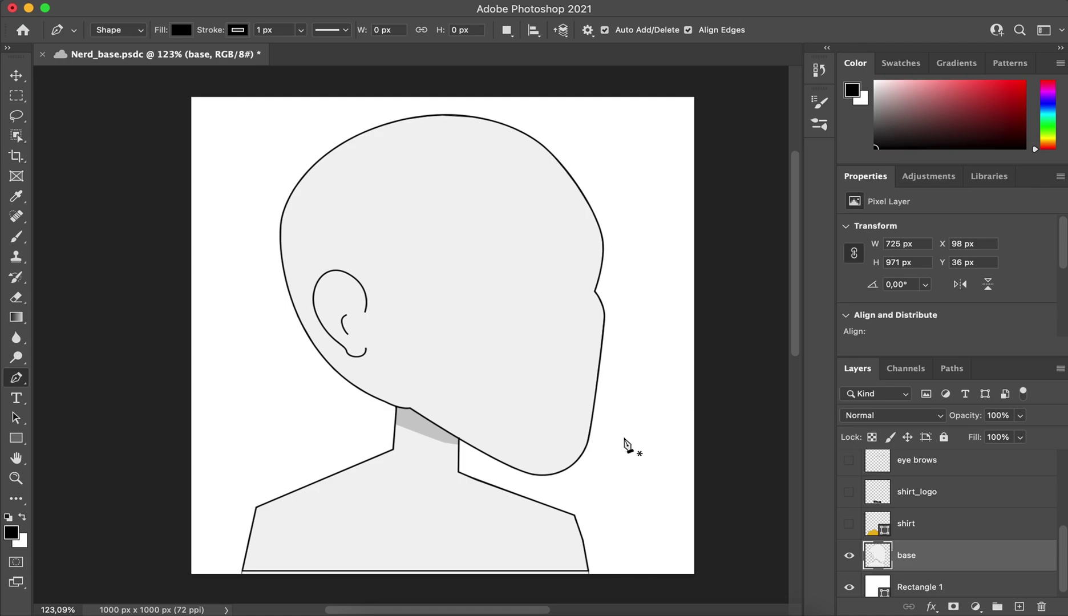
scroll(947, 530, up, 4)
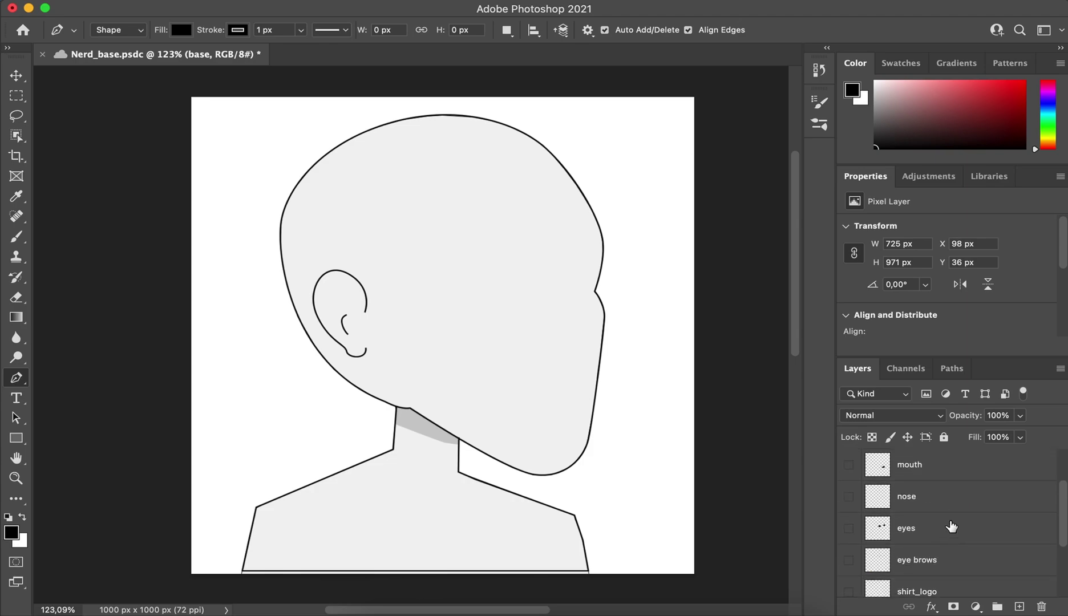
scroll(935, 506, up, 1)
scroll(935, 525, down, 5)
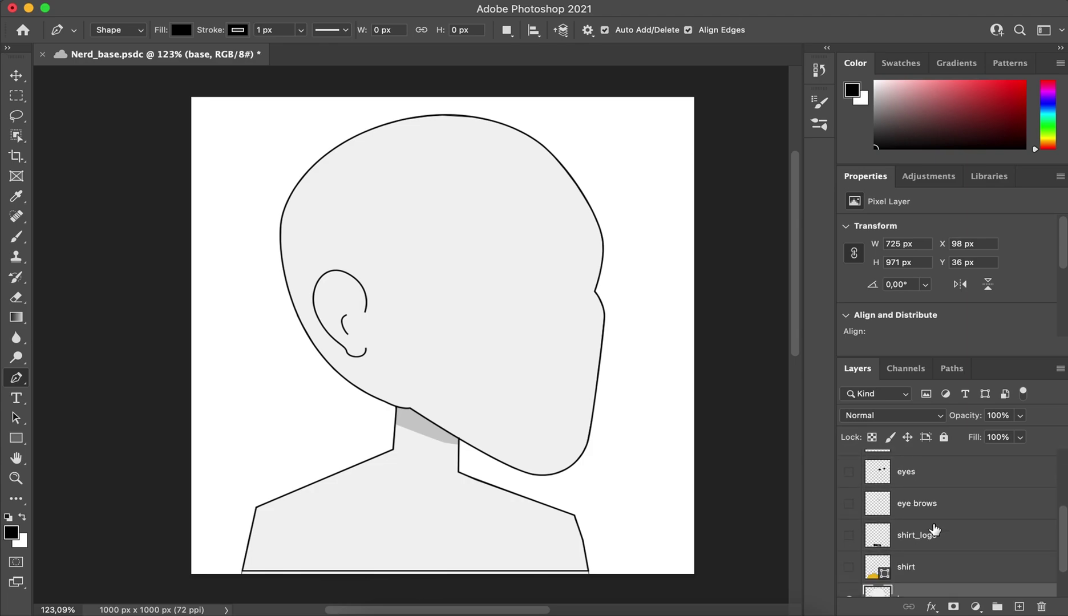
scroll(939, 531, down, 1)
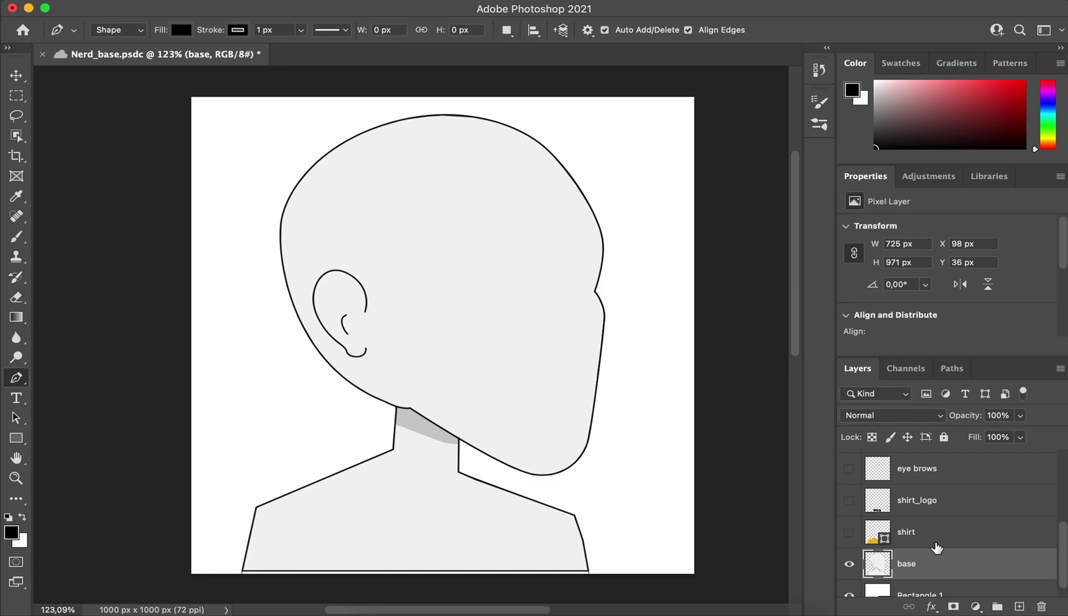
- Show the yellow shirt layer and add a new empty layer above it
click(849, 532)
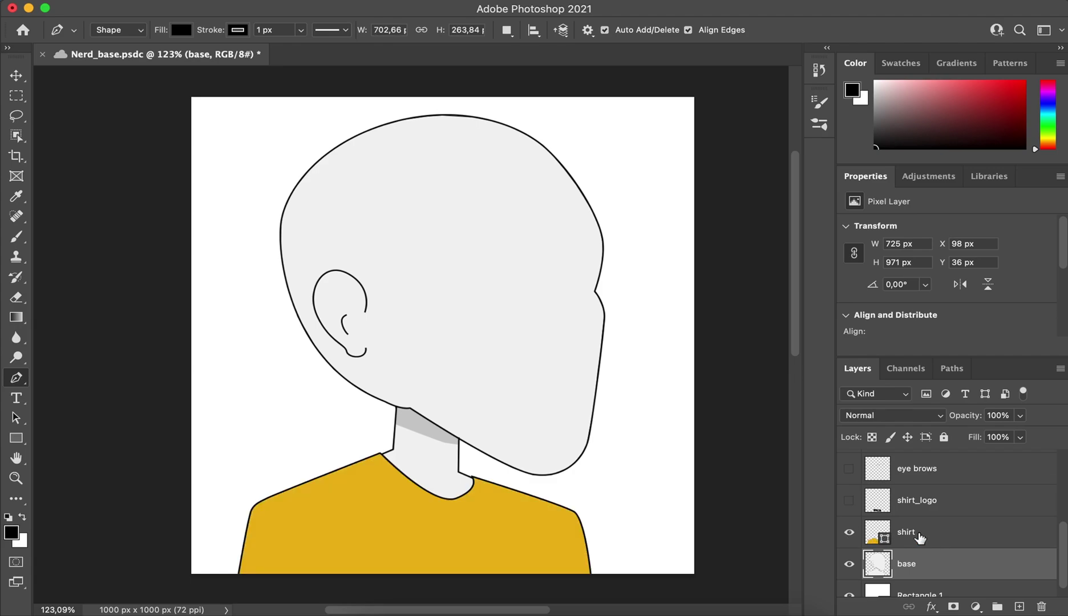
click(940, 537)
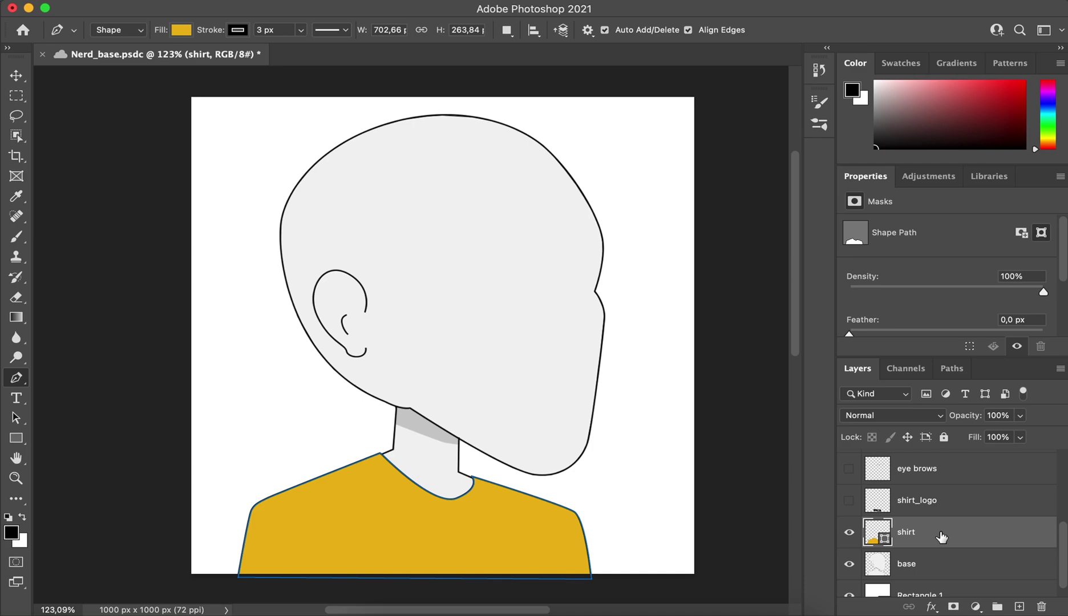
click(1020, 607)
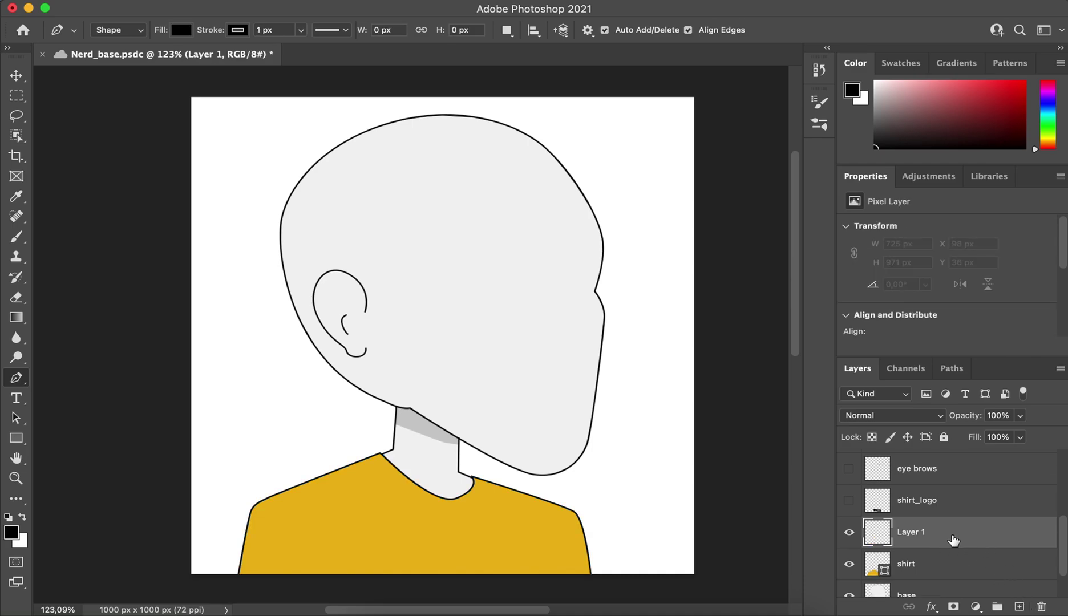
- Draw a trial black Pen shape at the chin, then delete it
click(533, 427)
drag(532, 519, 511, 554)
drag(578, 522, 592, 488)
drag(575, 408, 562, 385)
click(533, 427)
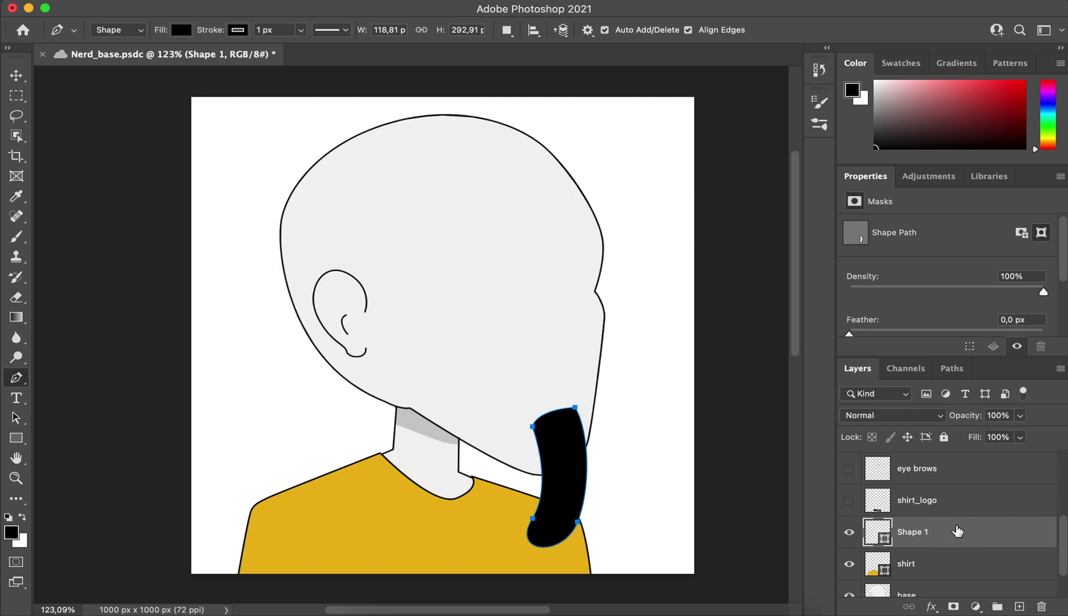
key(Delete)
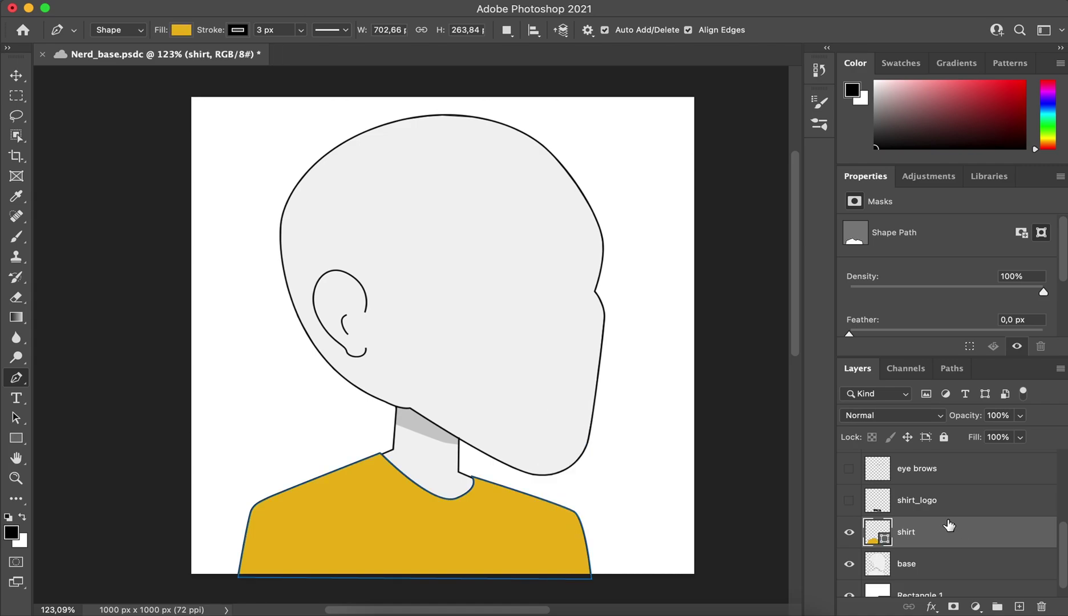
- Show the <C0D3R/> shirt logo, trial a new shirt hue but cancel, then show the eyebrows
click(850, 500)
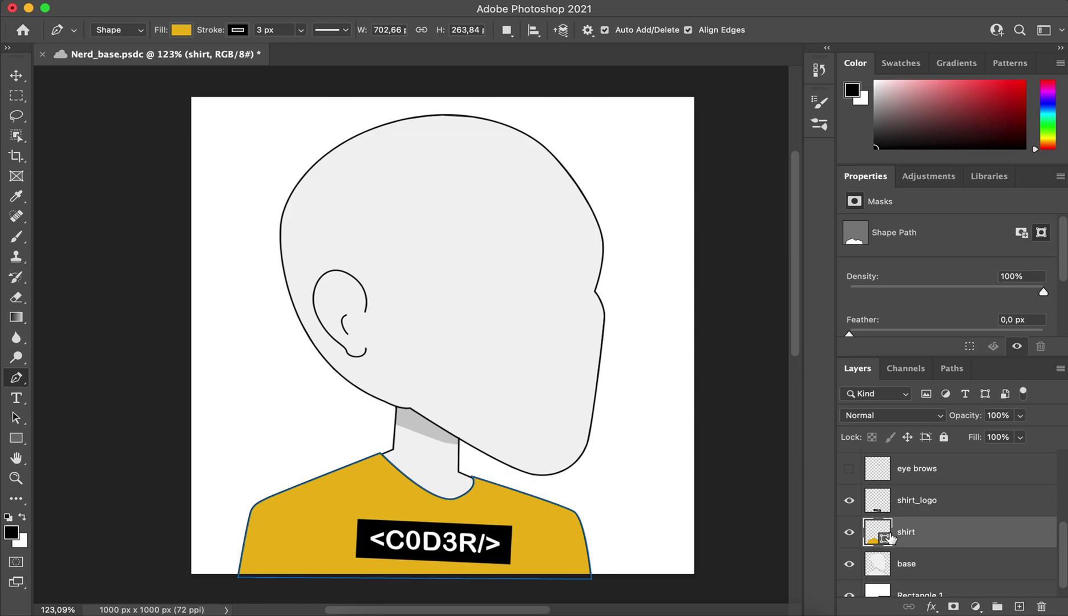
double_click(872, 535)
drag(936, 464, 937, 418)
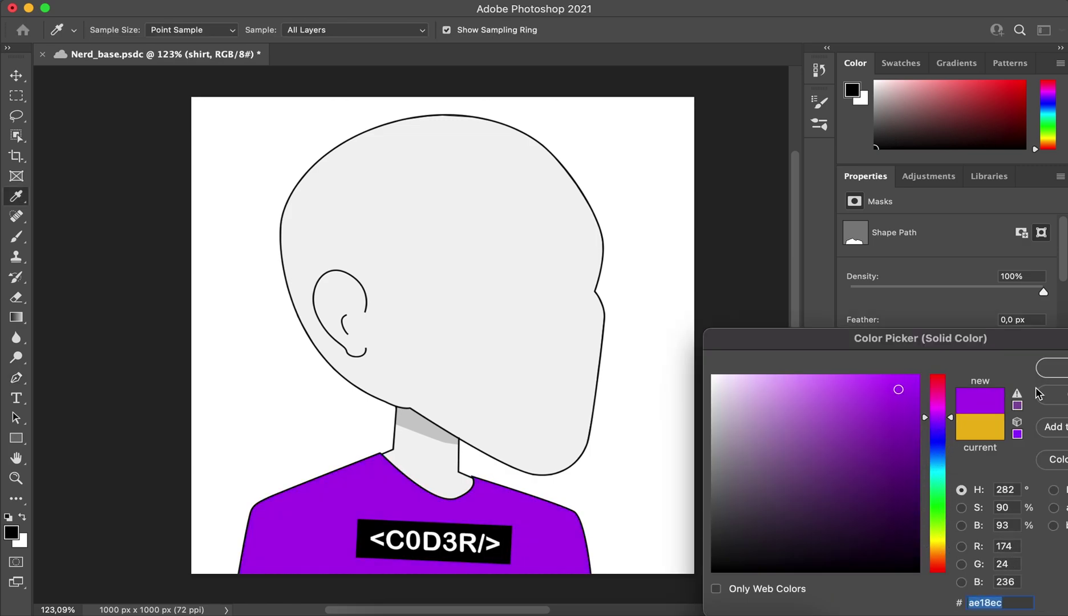
click(1060, 400)
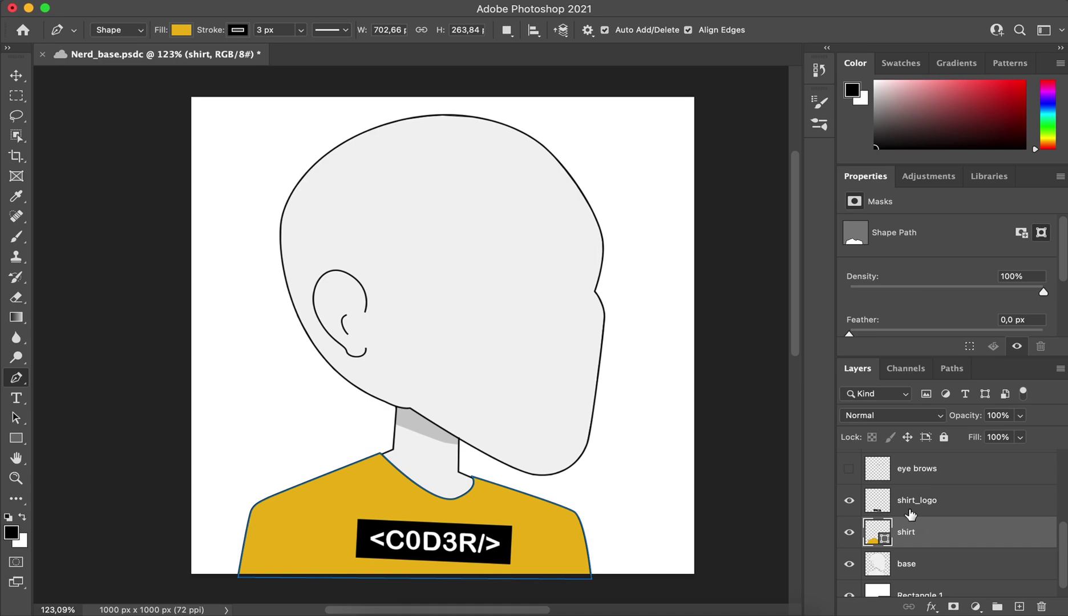
scroll(913, 514, up, 1)
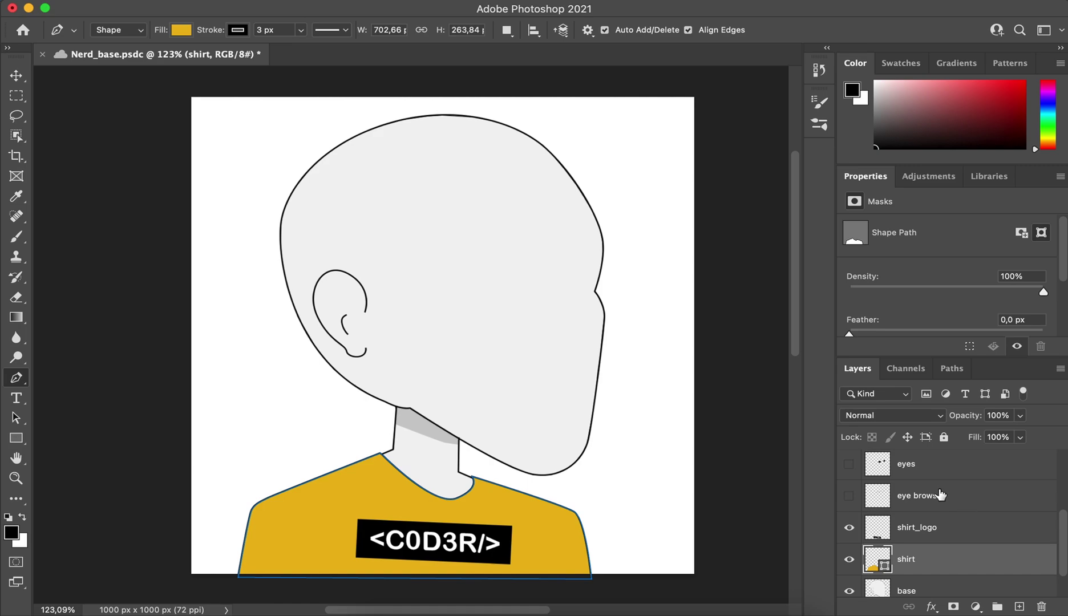
click(849, 496)
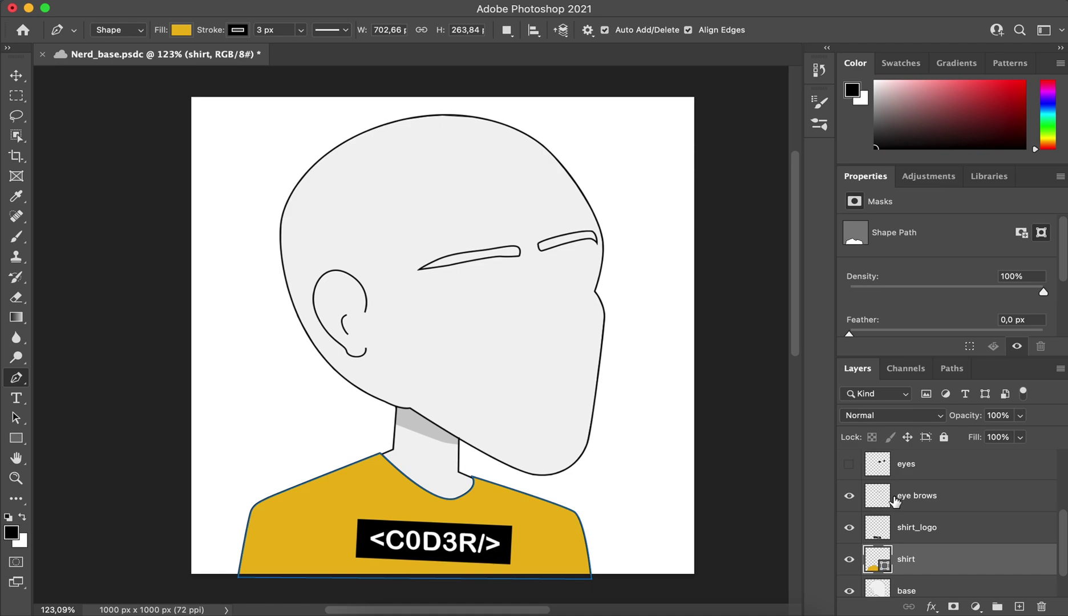
- Make the eyes, nose and mouth layers visible on the face
scroll(924, 524, up, 1)
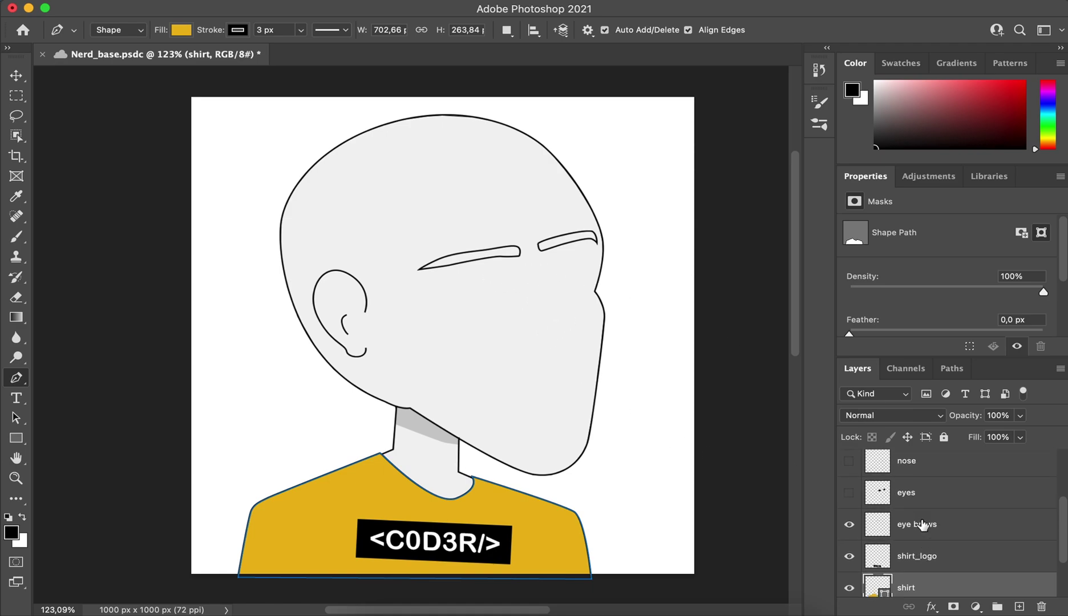
scroll(923, 524, up, 1)
click(849, 508)
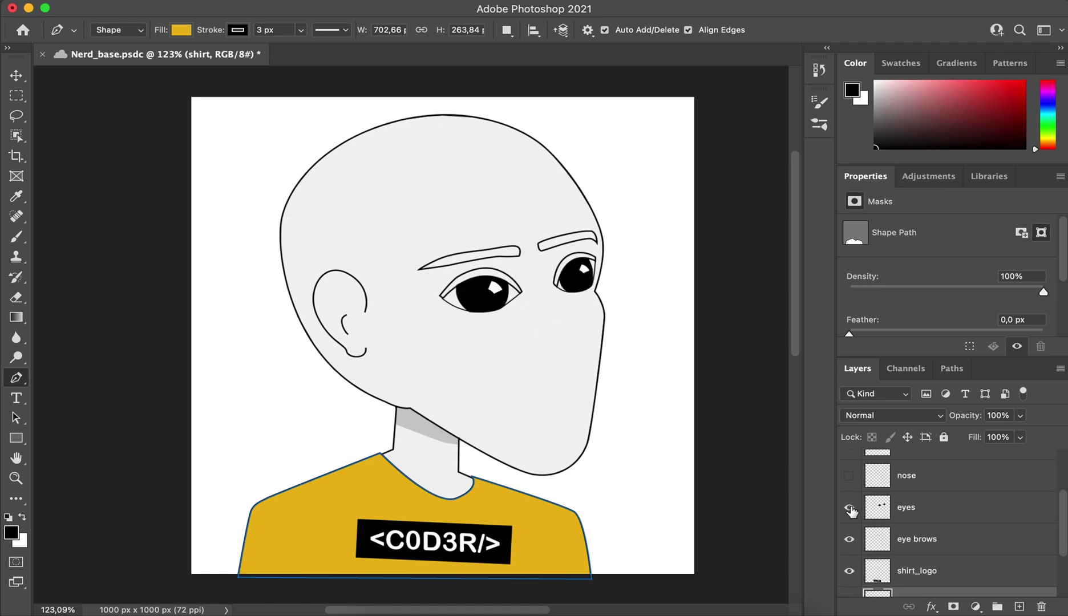
scroll(850, 508, up, 1)
click(850, 507)
scroll(850, 507, up, 2)
click(850, 530)
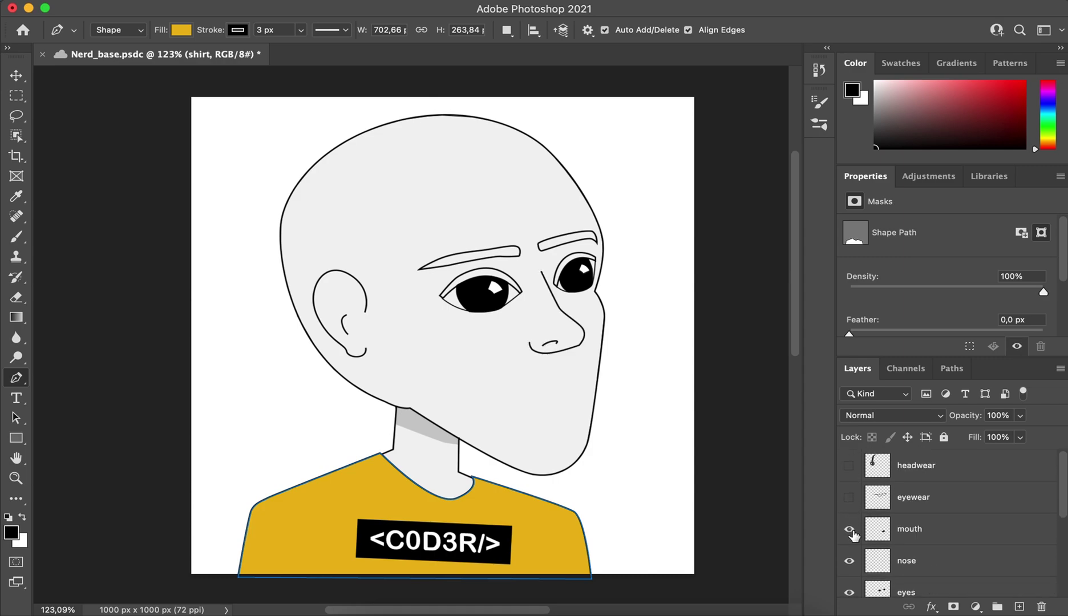
- Toggle the glasses off and back on, then show the headphones
click(852, 503)
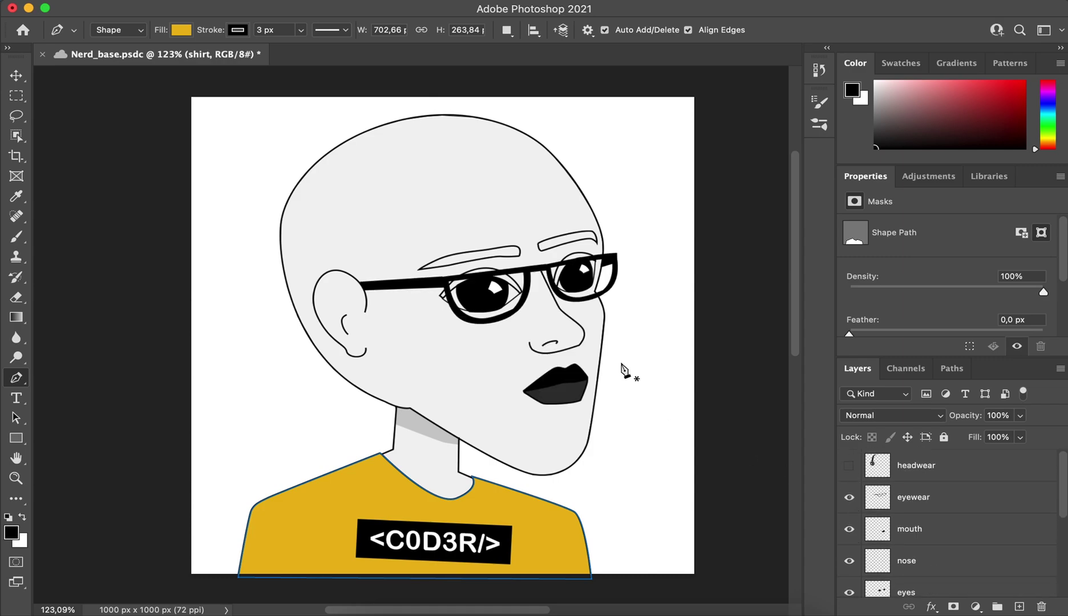
click(849, 498)
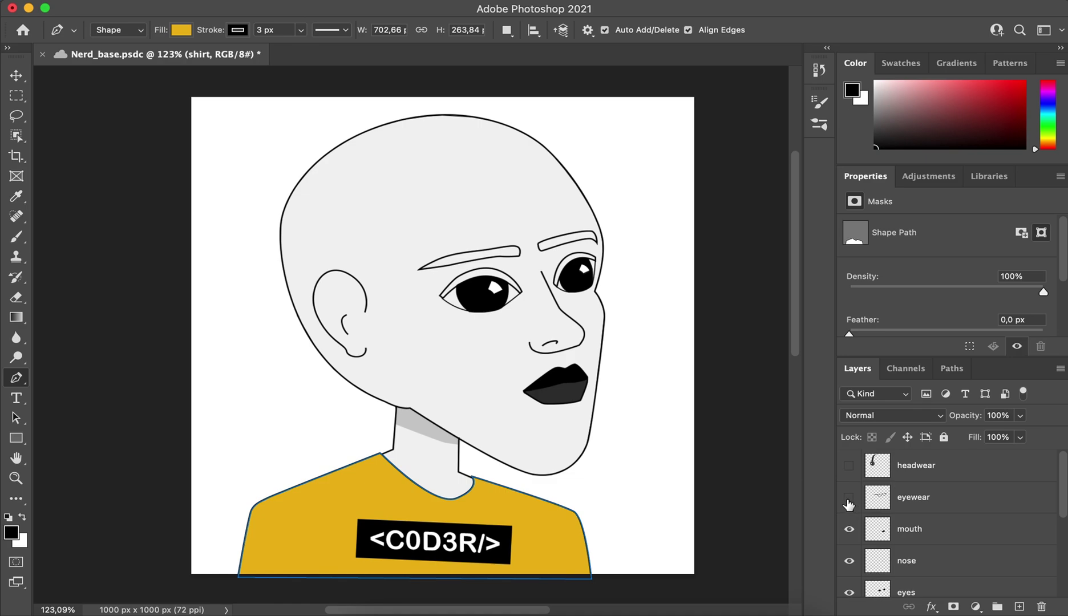
click(849, 500)
click(849, 468)
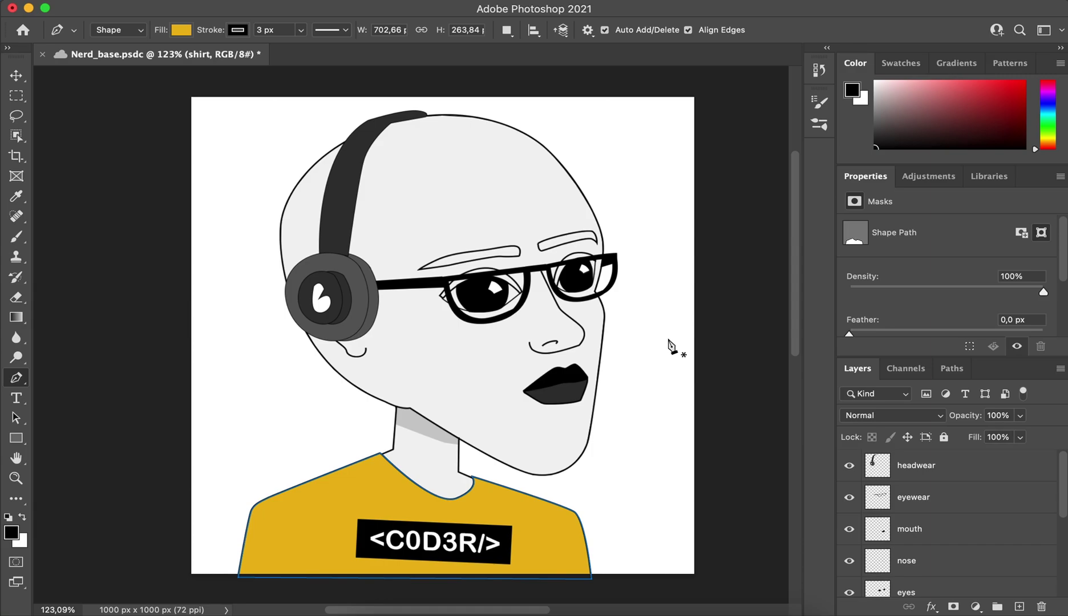
- Hide the headwear layer so the headphones disappear
click(850, 466)
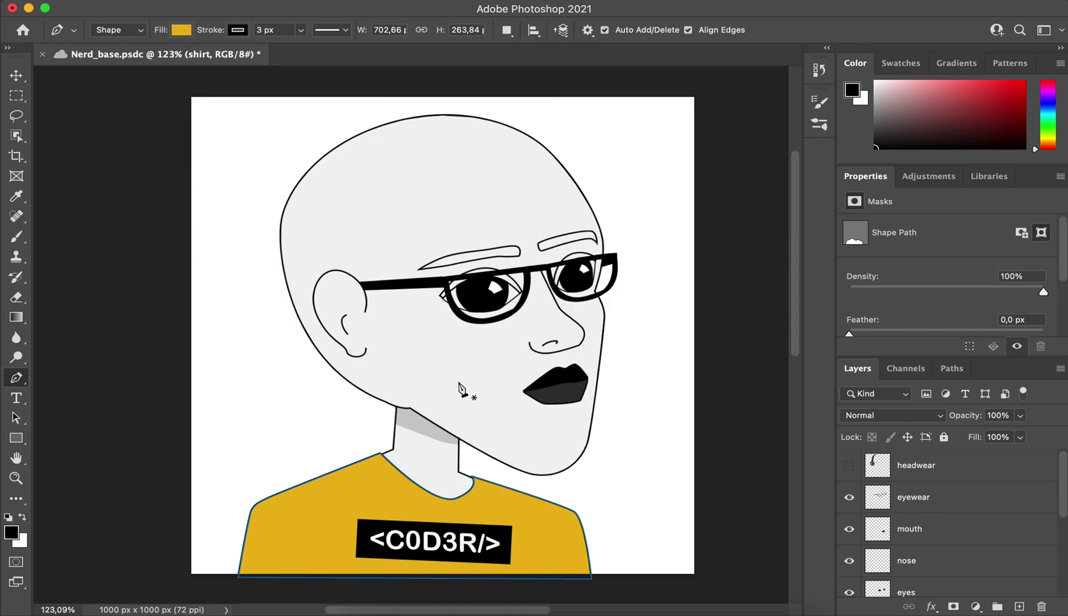
scroll(325, 332, up, 2)
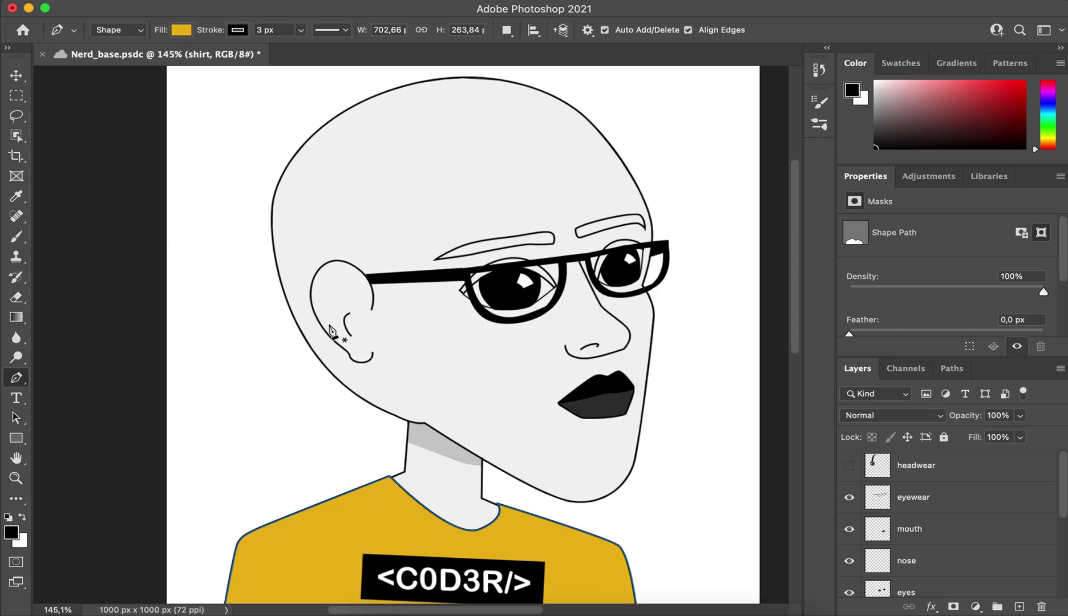
scroll(1065, 582, down, 4)
scroll(936, 545, down, 1)
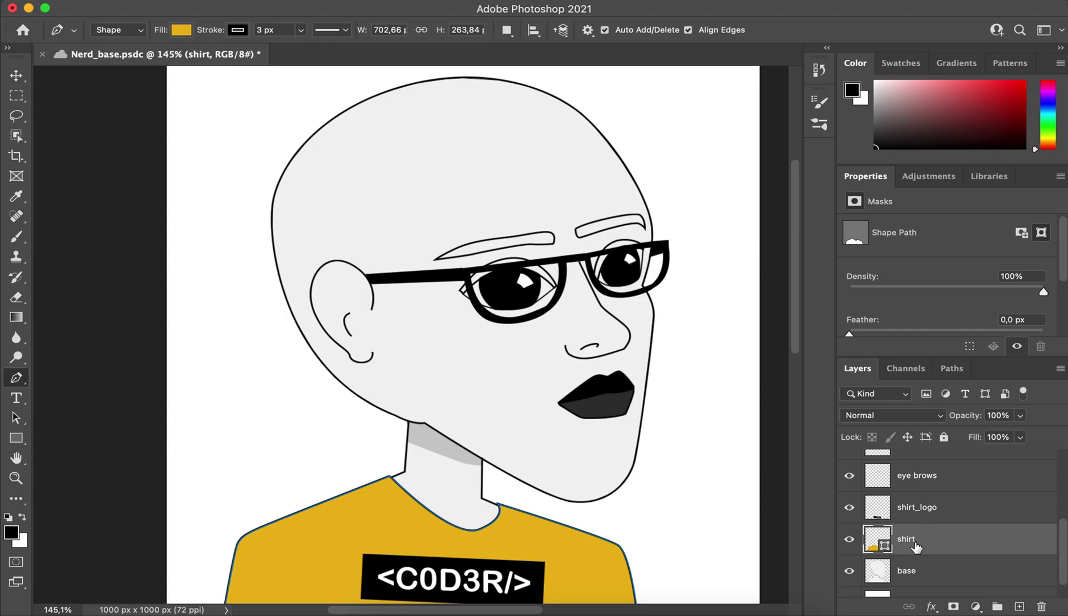
- Toggle the base head layer off and on, then list the layers under the ear with the Move tool
click(852, 572)
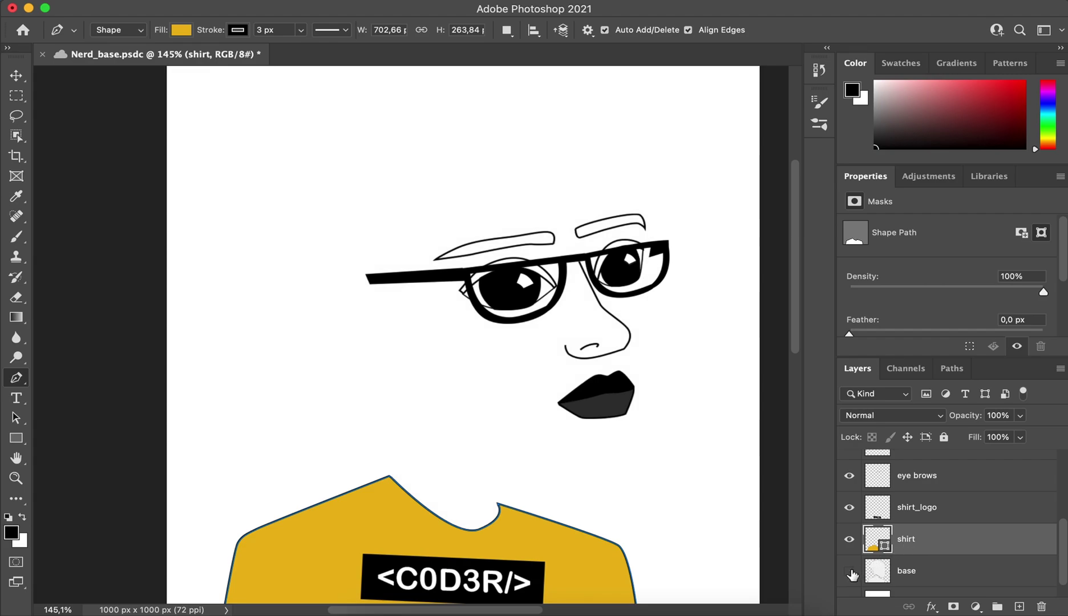
click(850, 572)
scroll(353, 287, up, 3)
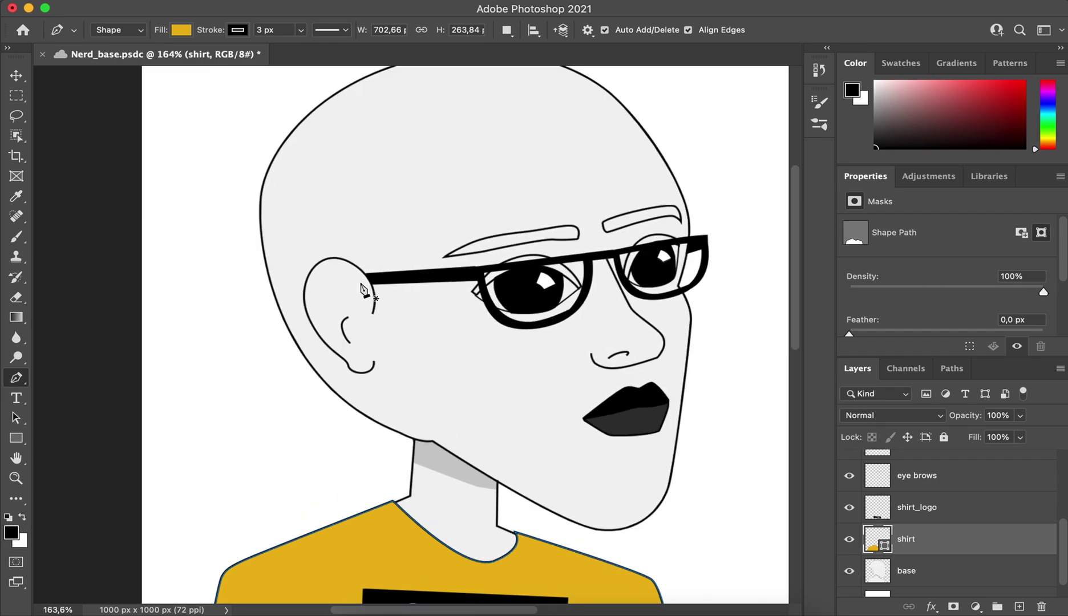
scroll(385, 311, up, 3)
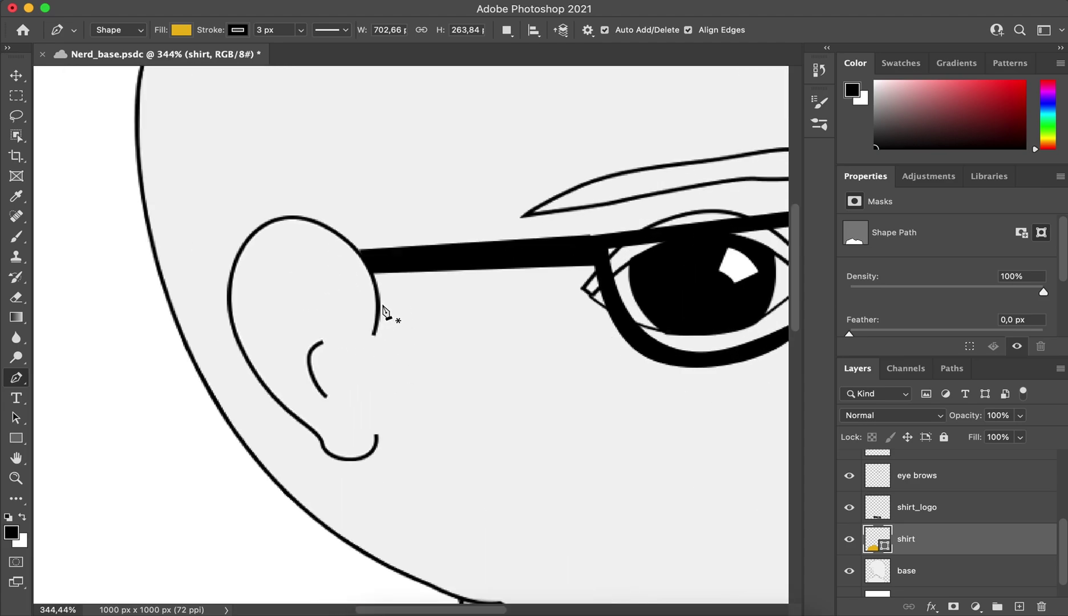
scroll(436, 261, down, 2)
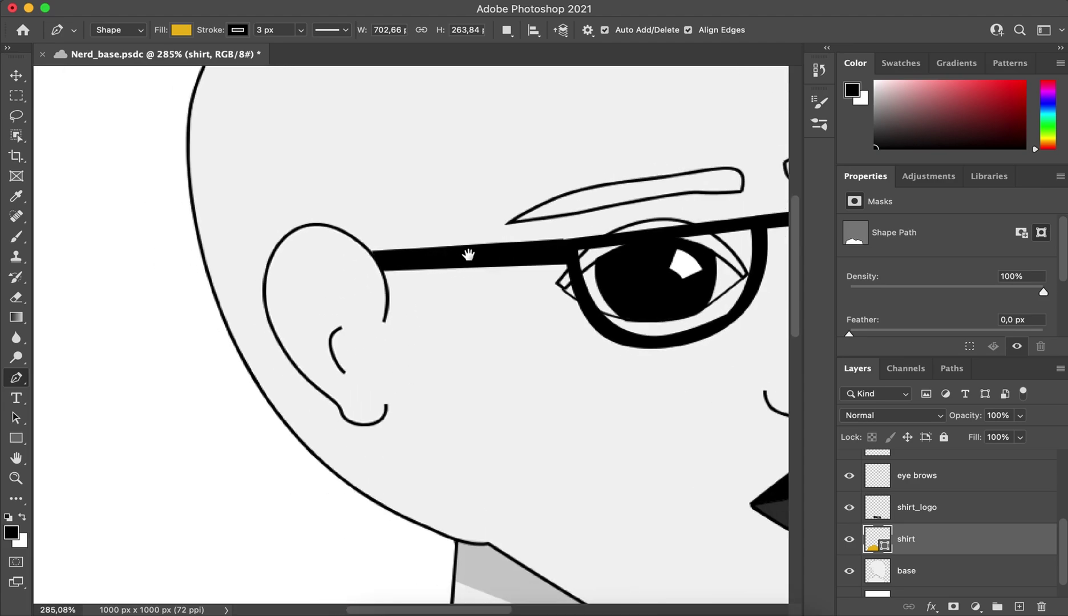
scroll(434, 274, down, 2)
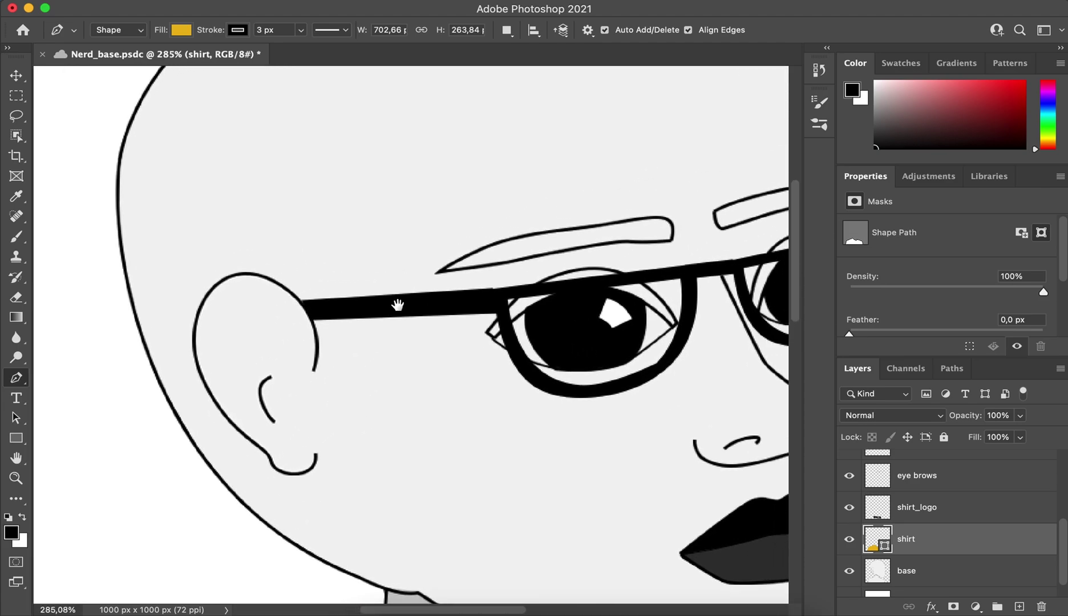
key(v)
right_click(332, 314)
click(333, 317)
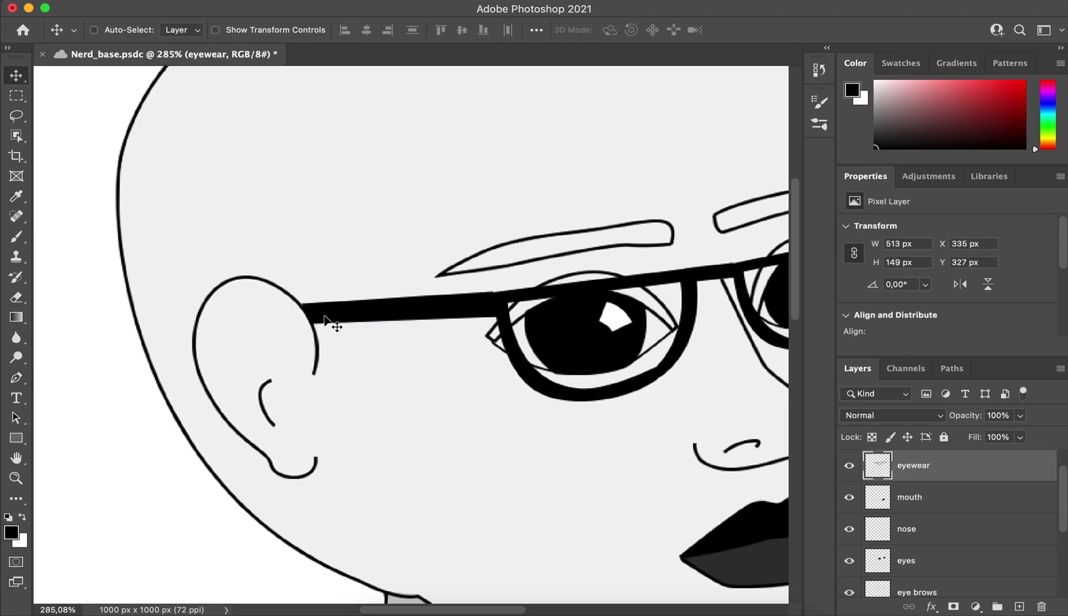
drag(332, 317, 346, 320)
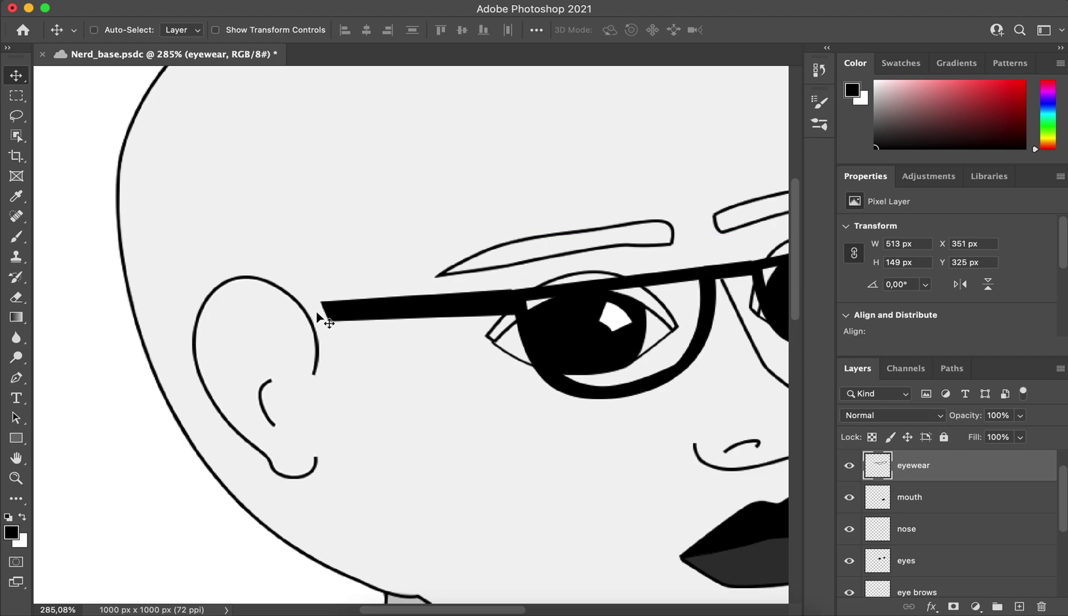
key(super+z)
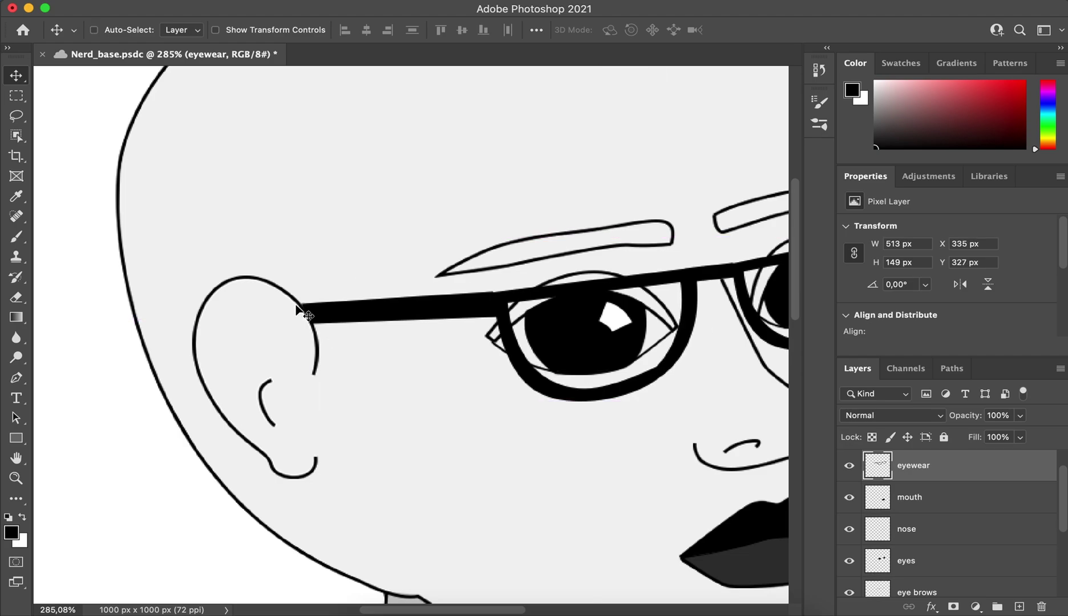
scroll(298, 312, up, 5)
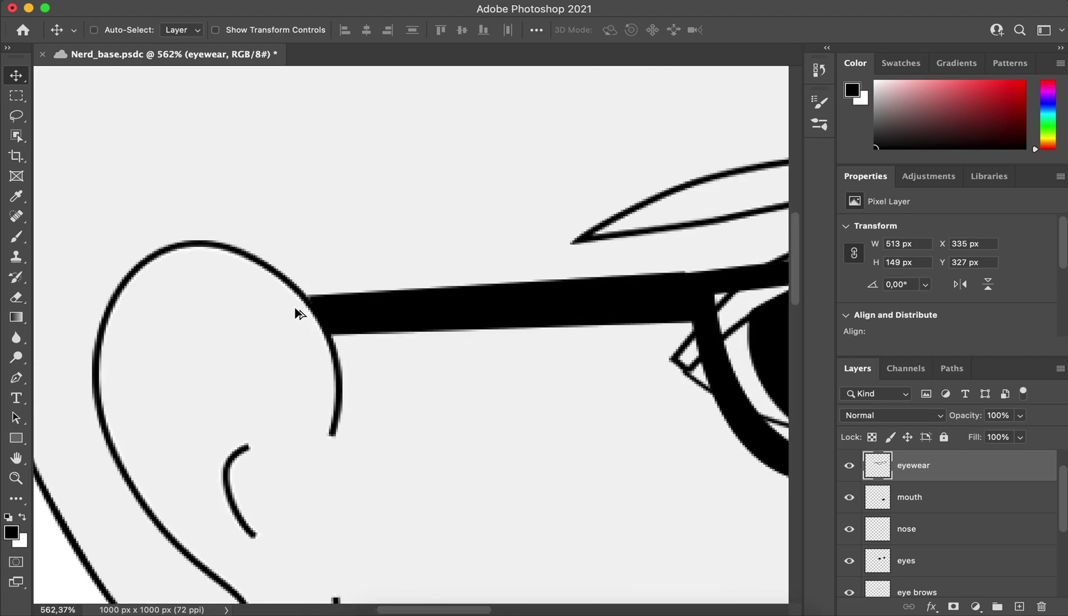
scroll(346, 350, down, 5)
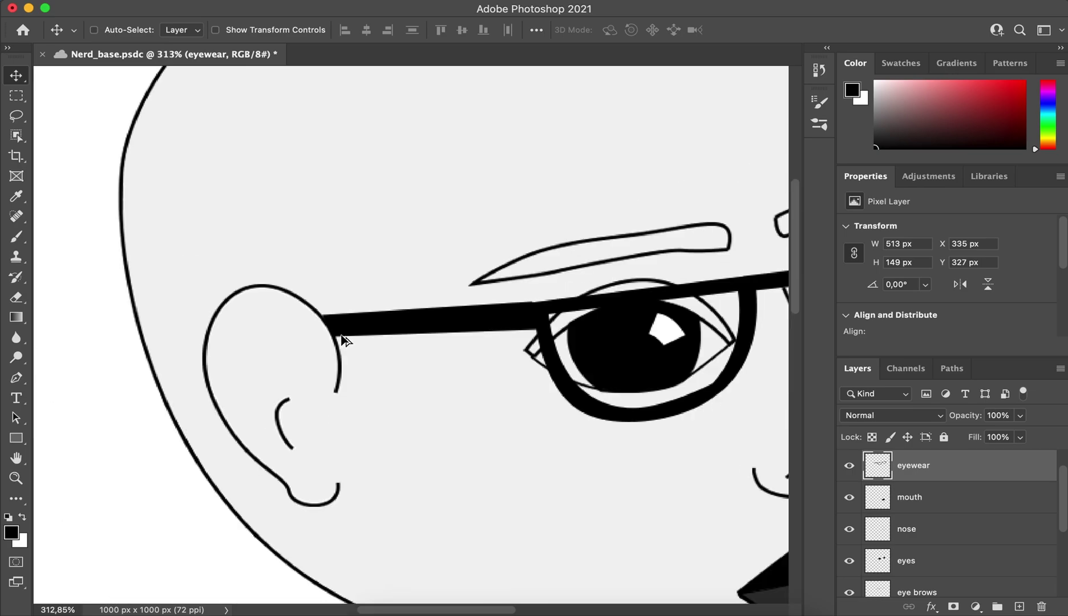
scroll(355, 316, down, 4)
scroll(398, 356, up, 1)
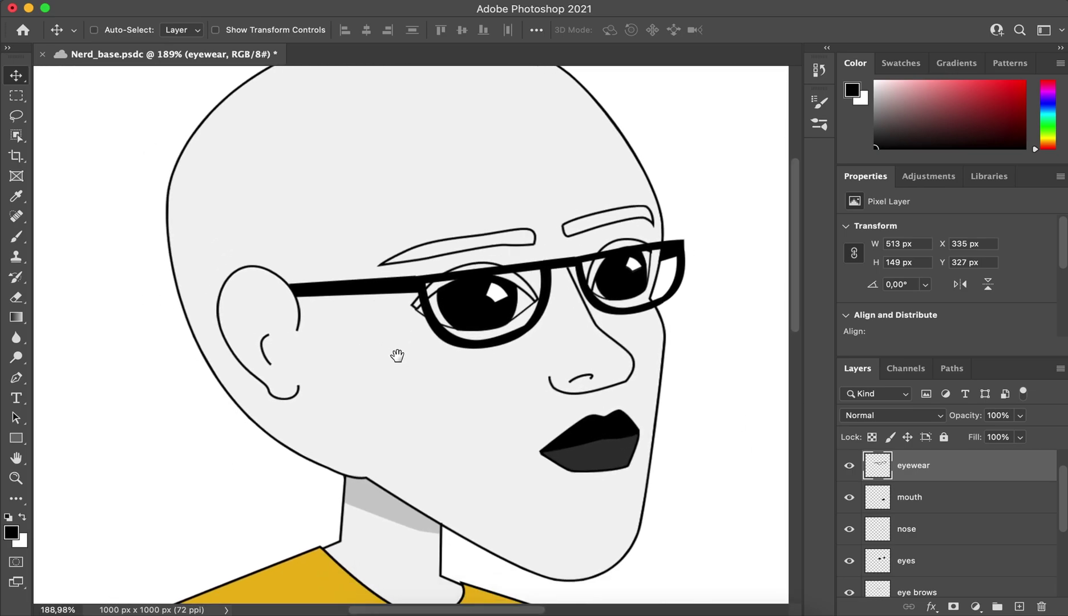
scroll(417, 355, down, 2)
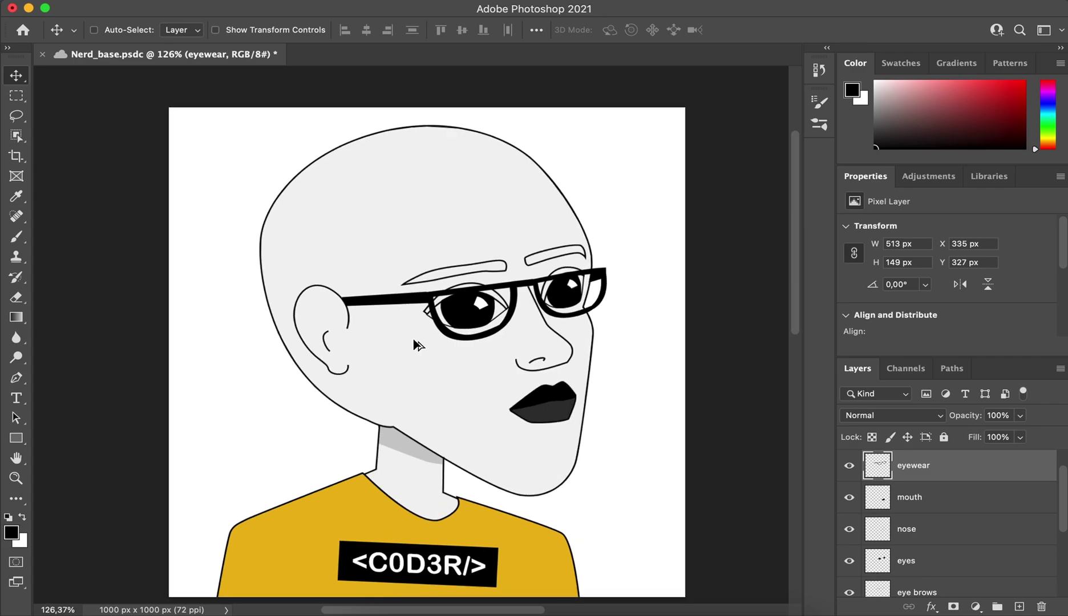
scroll(443, 354, up, 1)
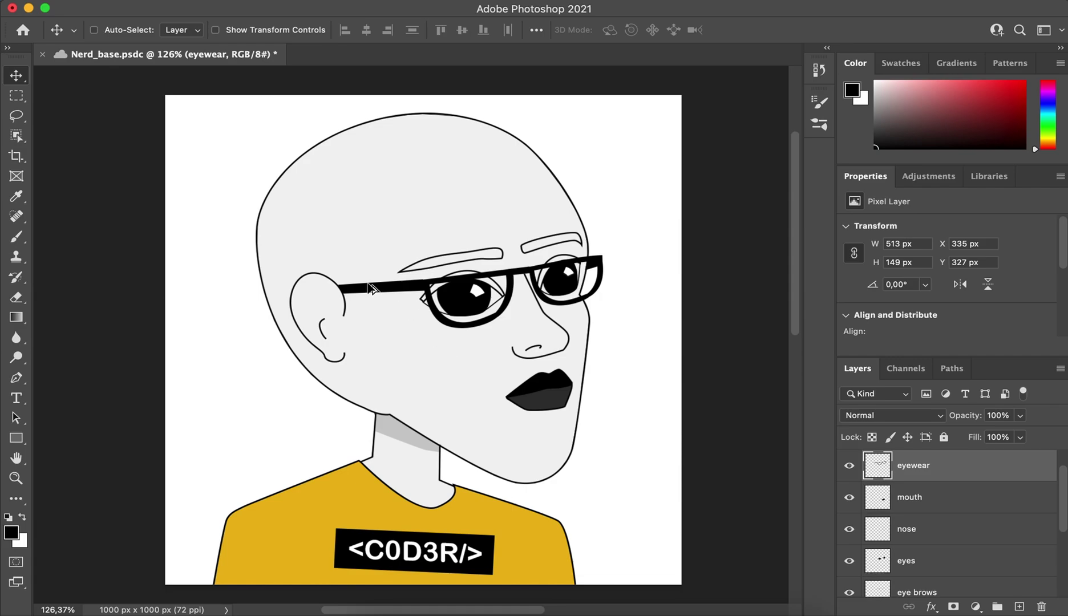
scroll(368, 289, up, 3)
scroll(361, 293, up, 2)
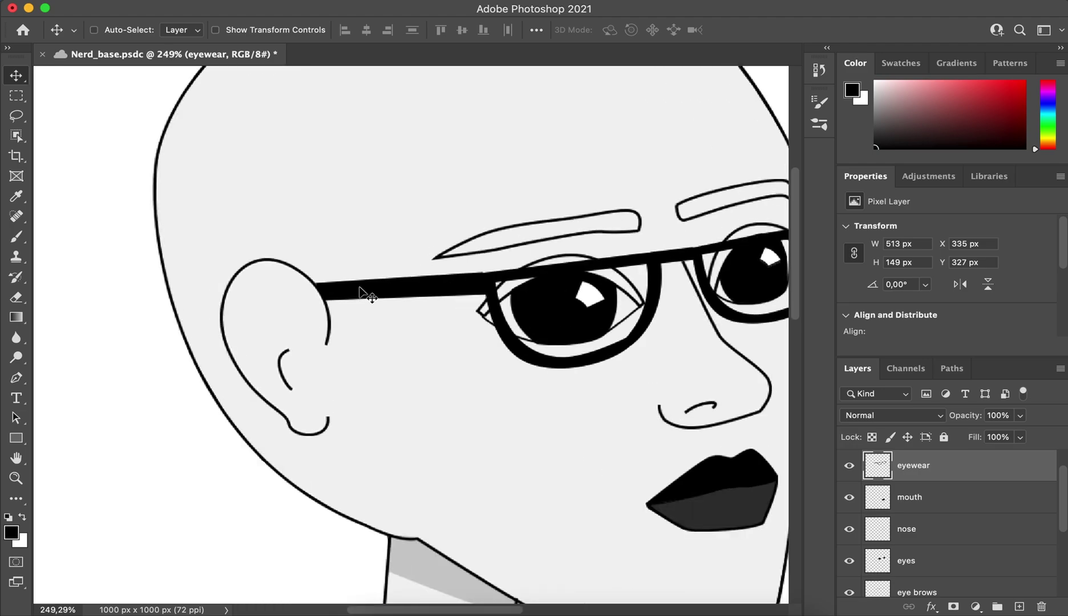
key(p)
- Draw a four-point black extension of the glasses' temple into the ear and merge it into eyewear
click(359, 280)
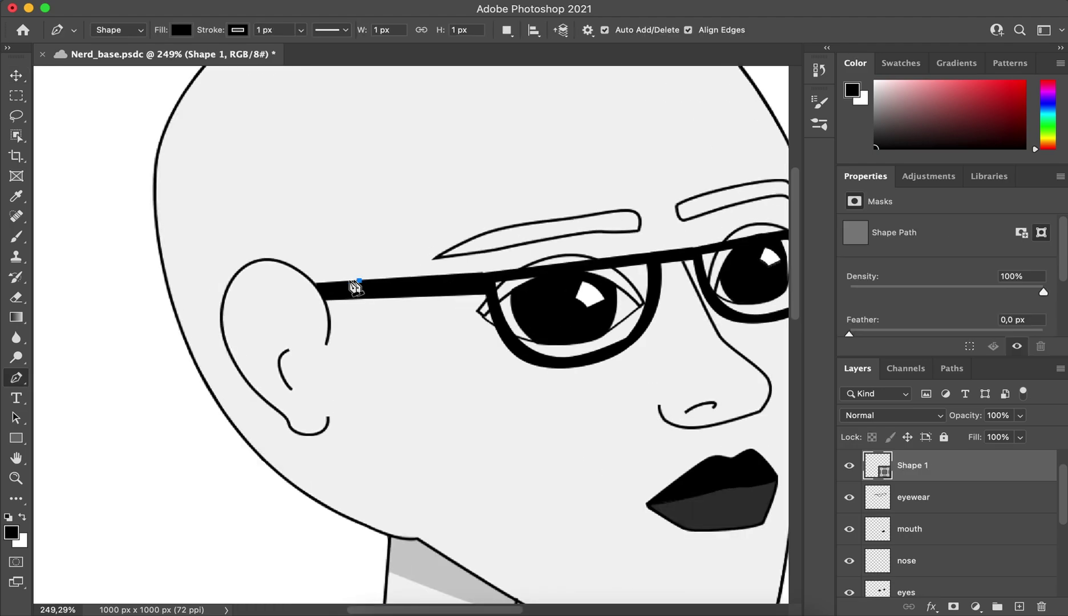
click(271, 282)
click(281, 299)
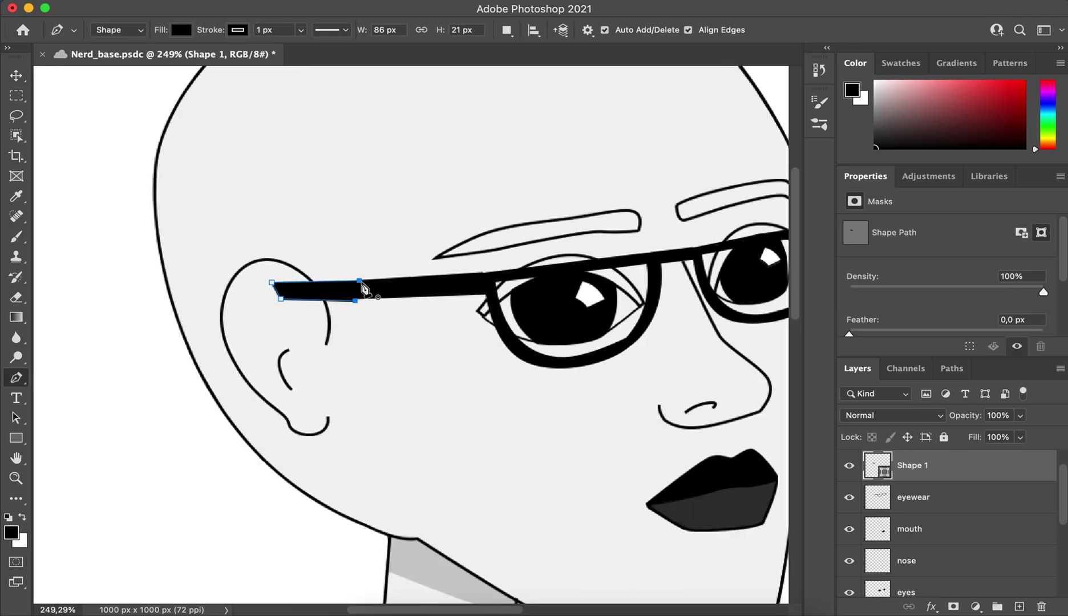
click(355, 301)
key(super+e)
scroll(352, 290, down, 3)
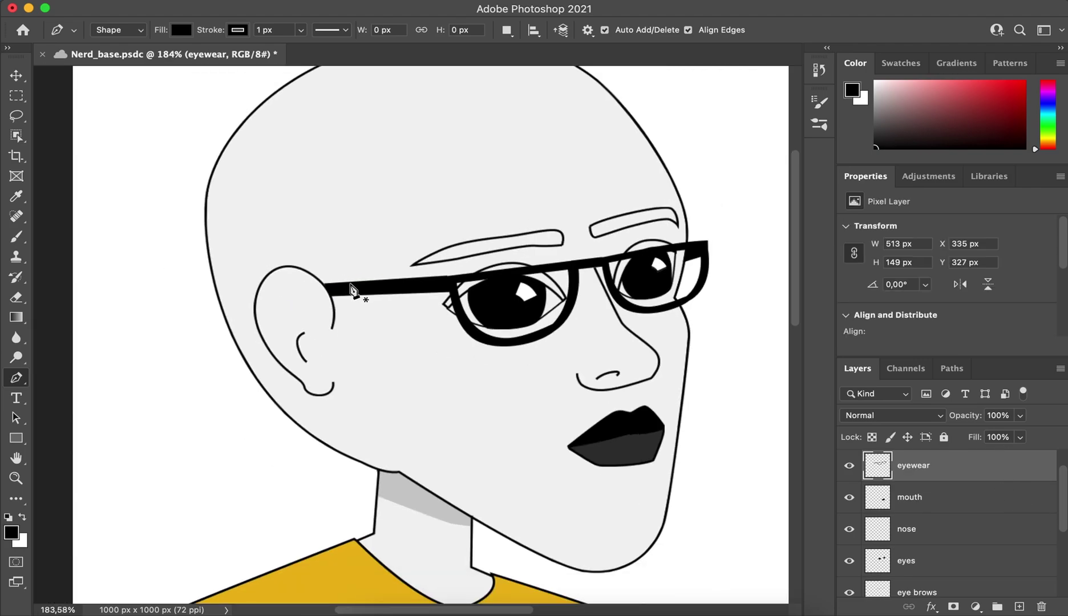
scroll(475, 323, down, 2)
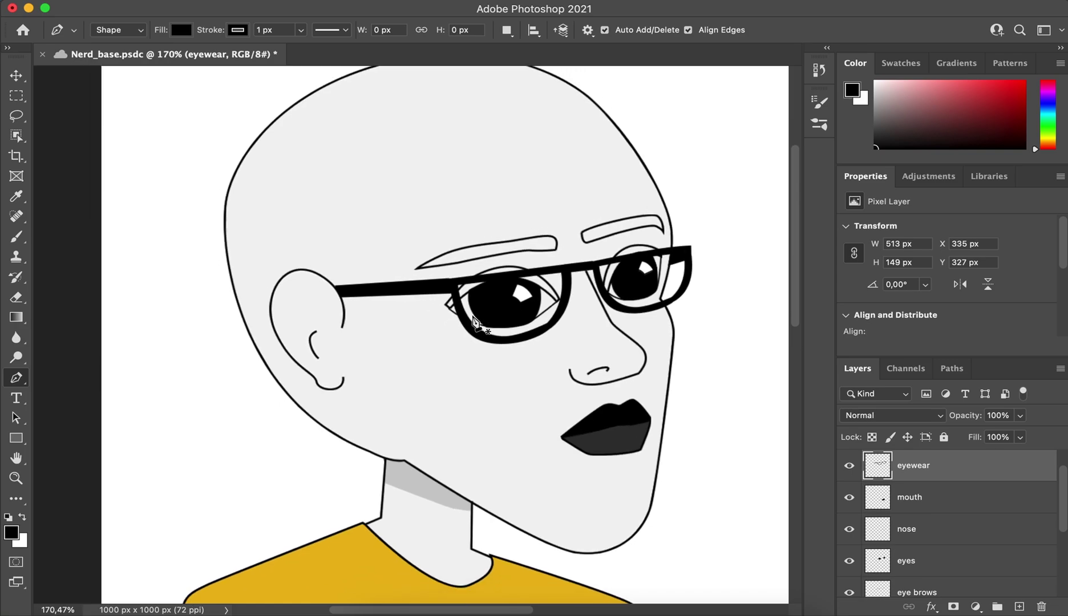
scroll(491, 325, up, 2)
scroll(888, 484, up, 1)
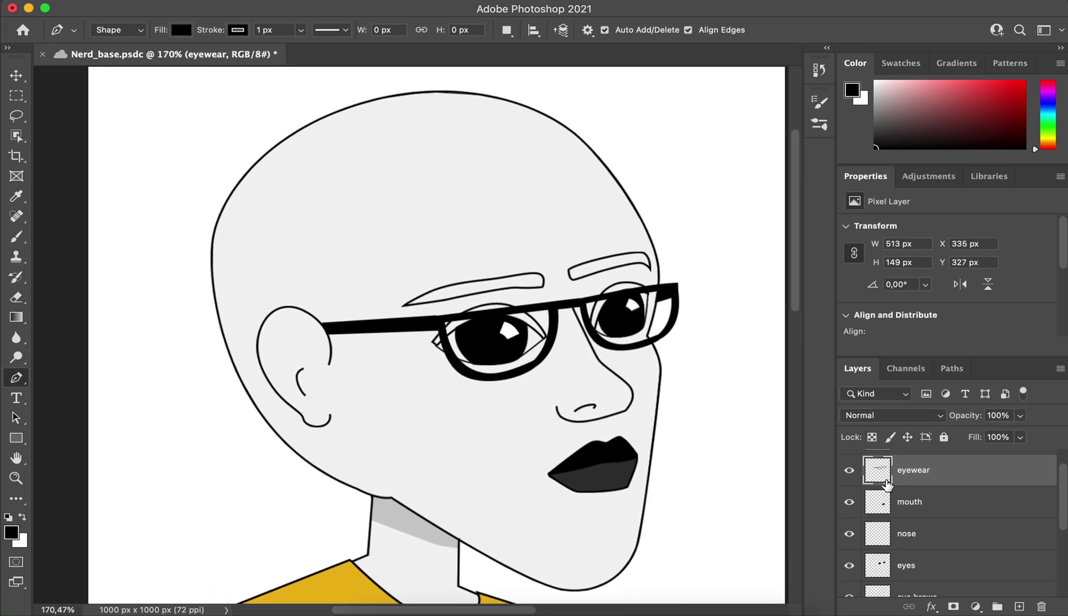
scroll(888, 484, up, 1)
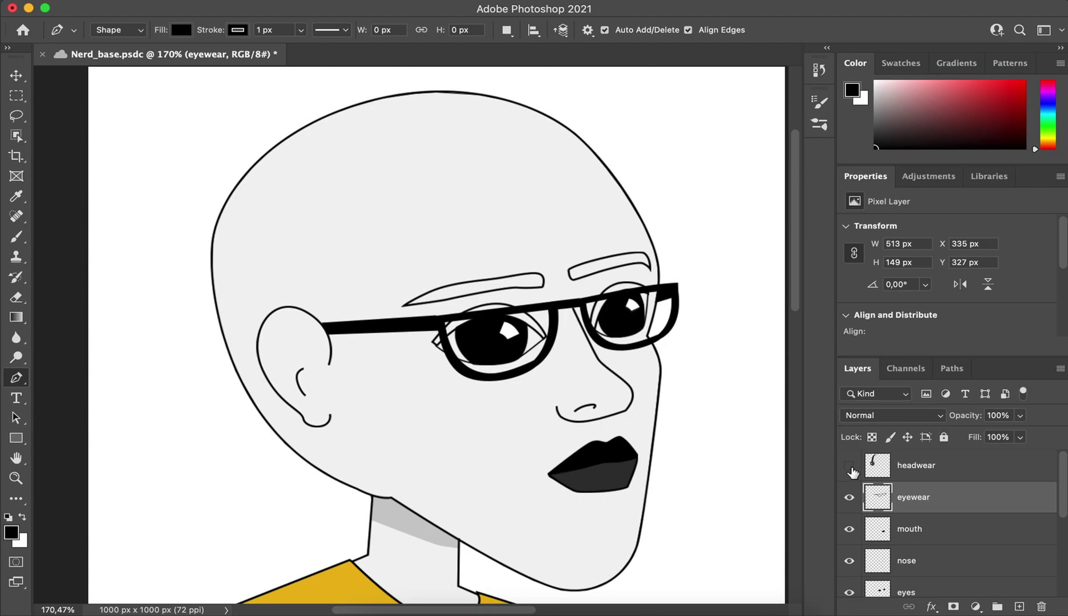
- Draw a closed trial band shape from ear to ear over the head, then delete it
click(313, 354)
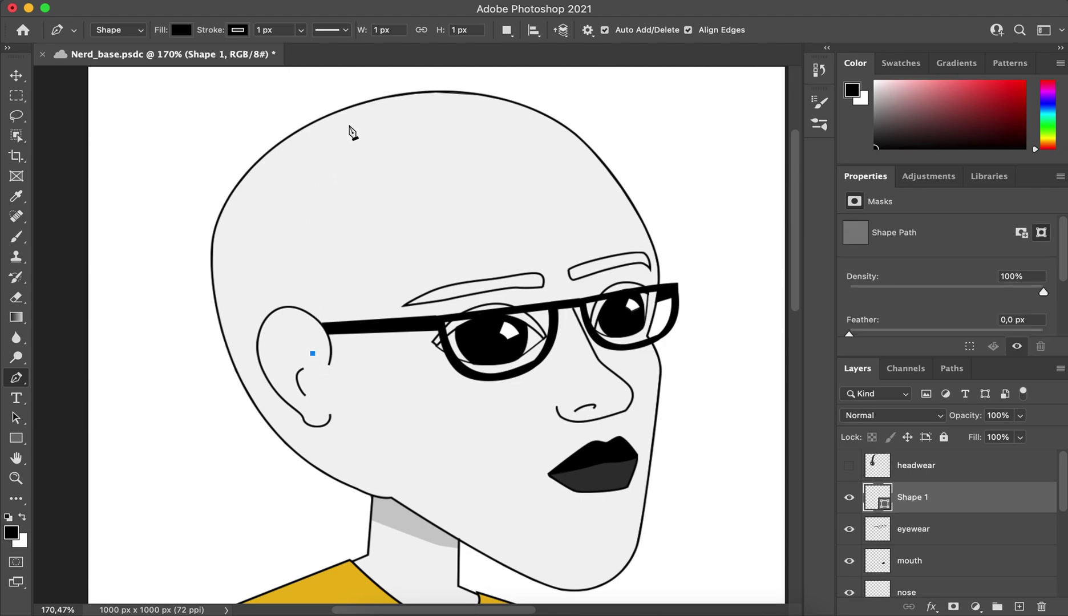
drag(348, 125, 431, 76)
click(457, 92)
click(381, 89)
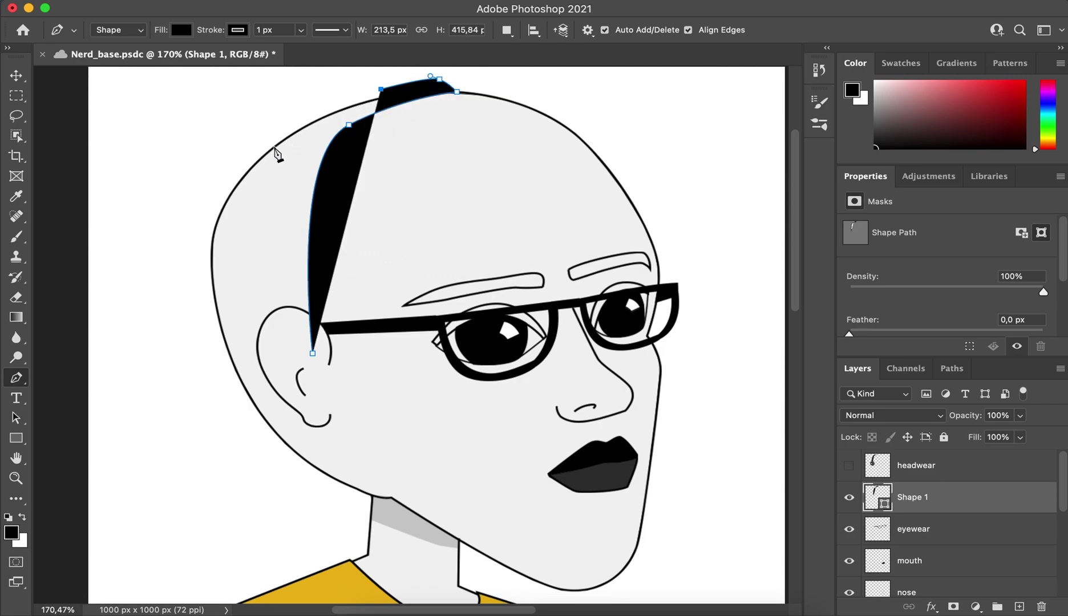
drag(259, 175, 245, 249)
click(273, 352)
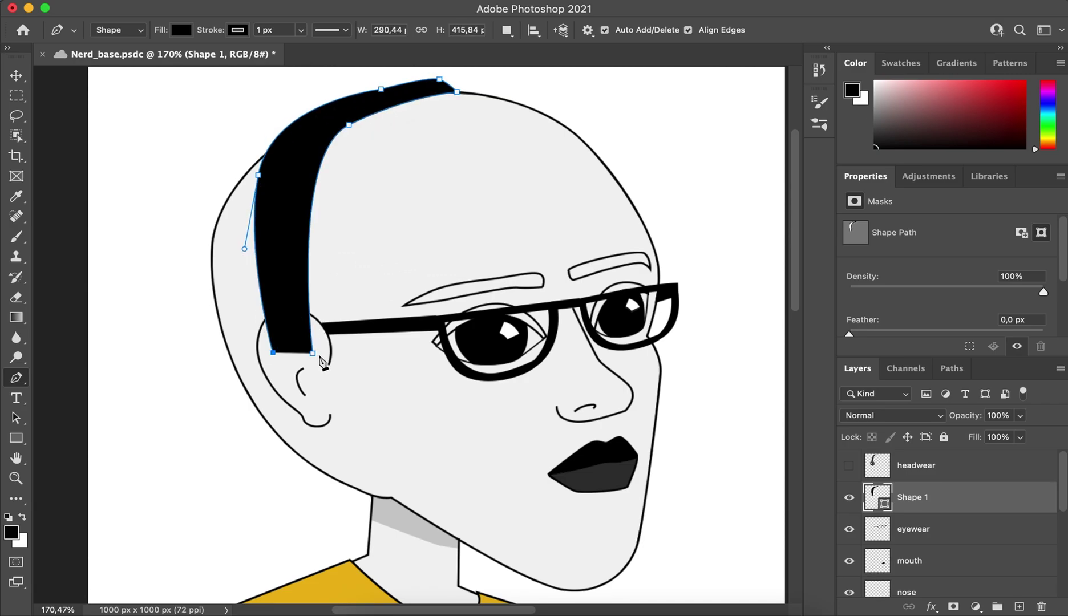
click(313, 353)
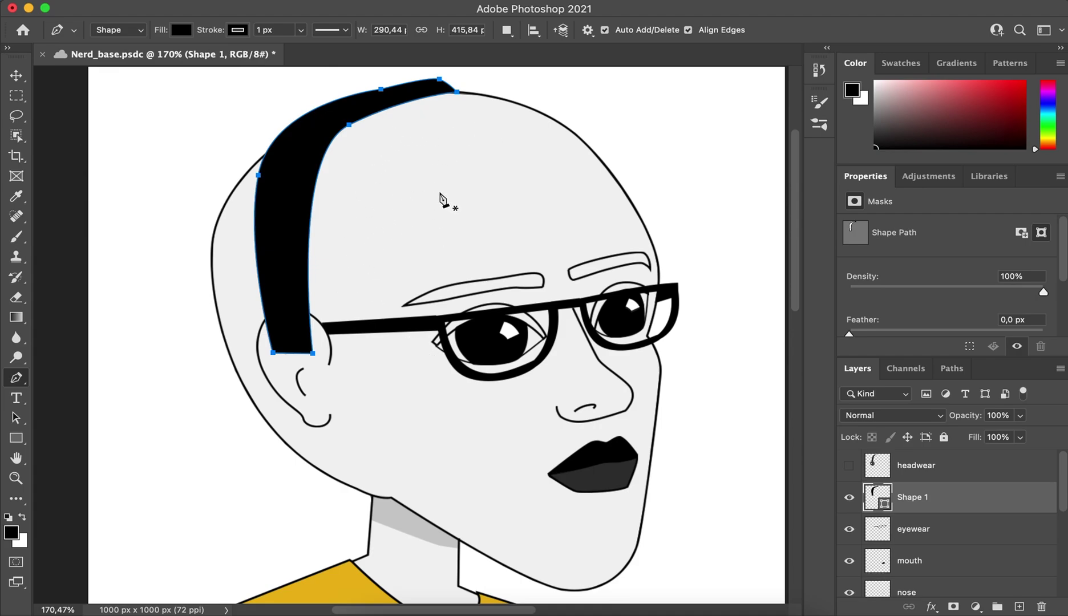
key(BackSpace)
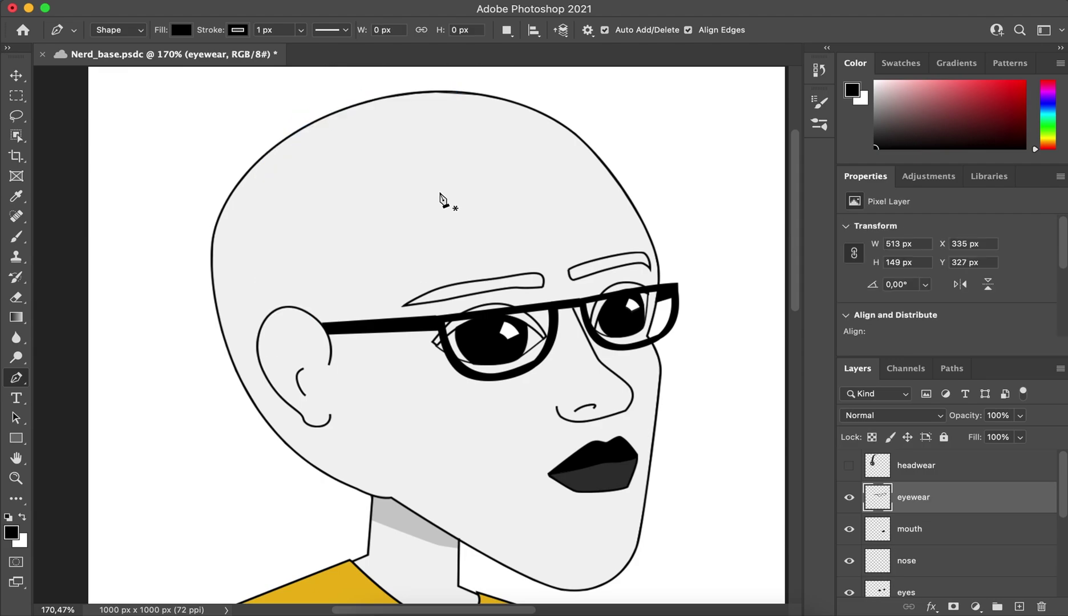
- Make the headwear layer visible again and check the headphones and shirt on the canvas
click(850, 466)
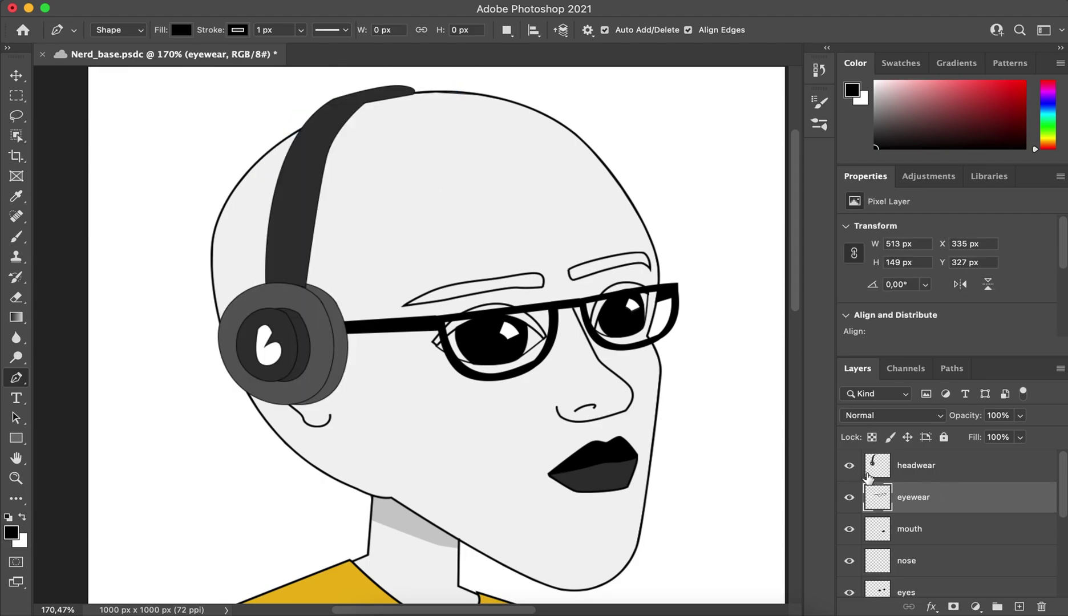
scroll(314, 278, down, 1)
scroll(314, 274, up, 2)
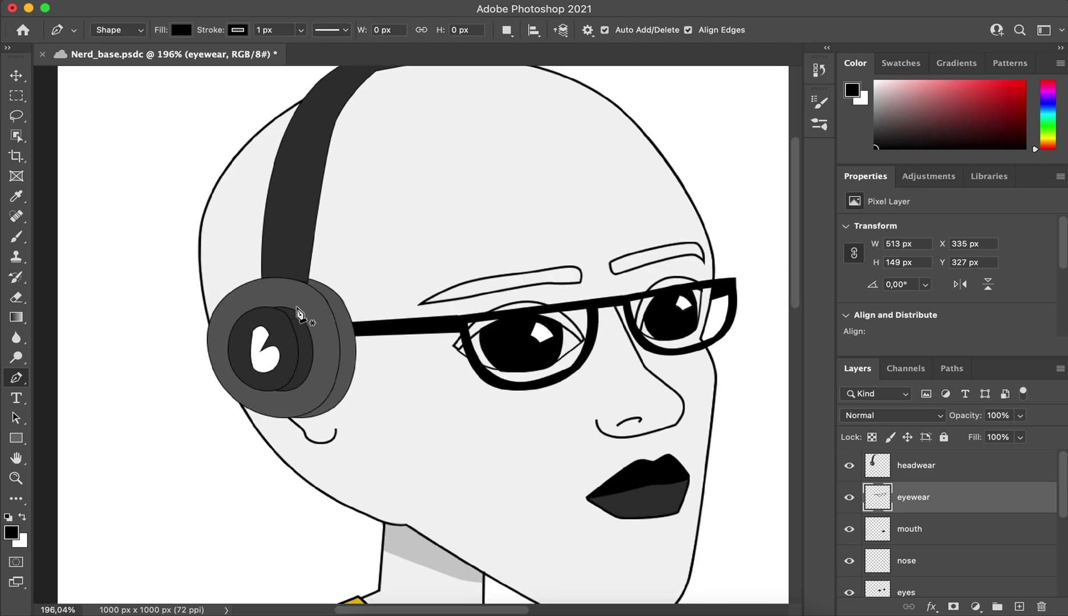
scroll(314, 268, down, 3)
scroll(354, 265, up, 3)
scroll(374, 253, down, 1)
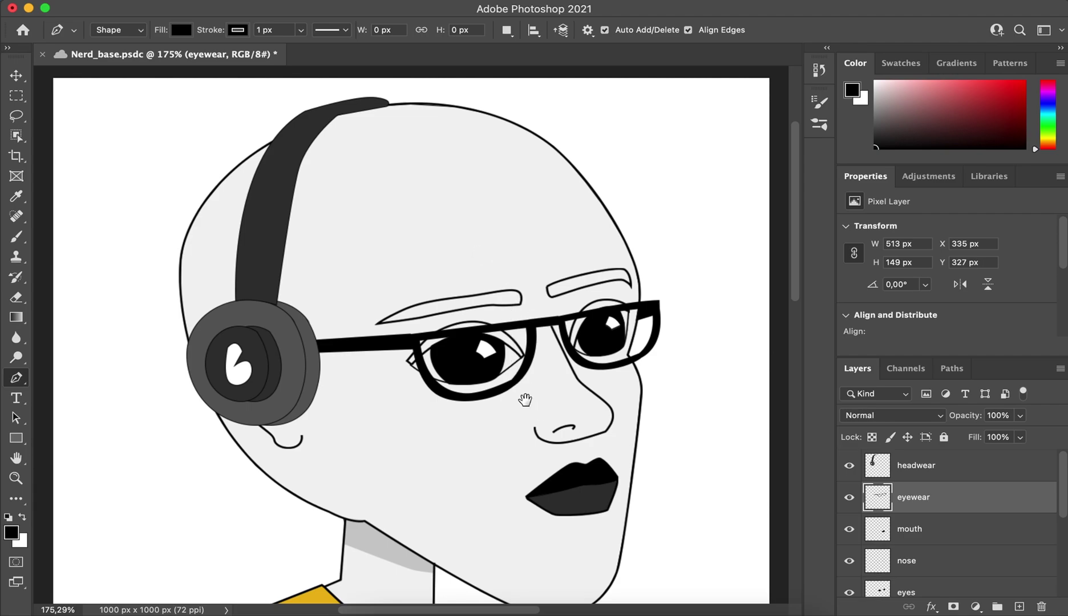
drag(525, 399, 543, 328)
scroll(542, 328, down, 5)
scroll(548, 337, up, 3)
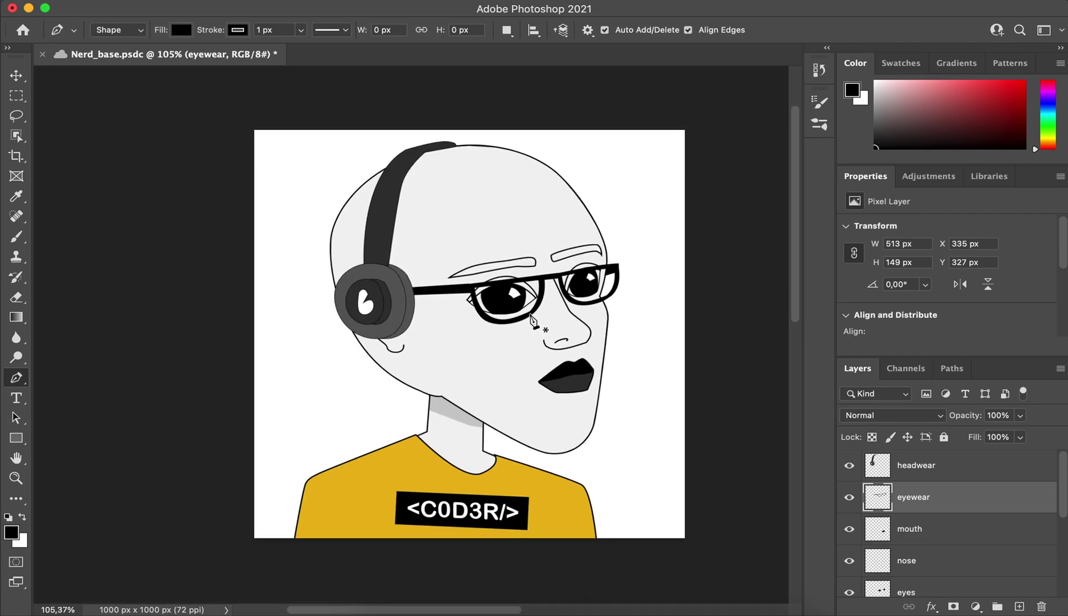
scroll(552, 343, right, 2)
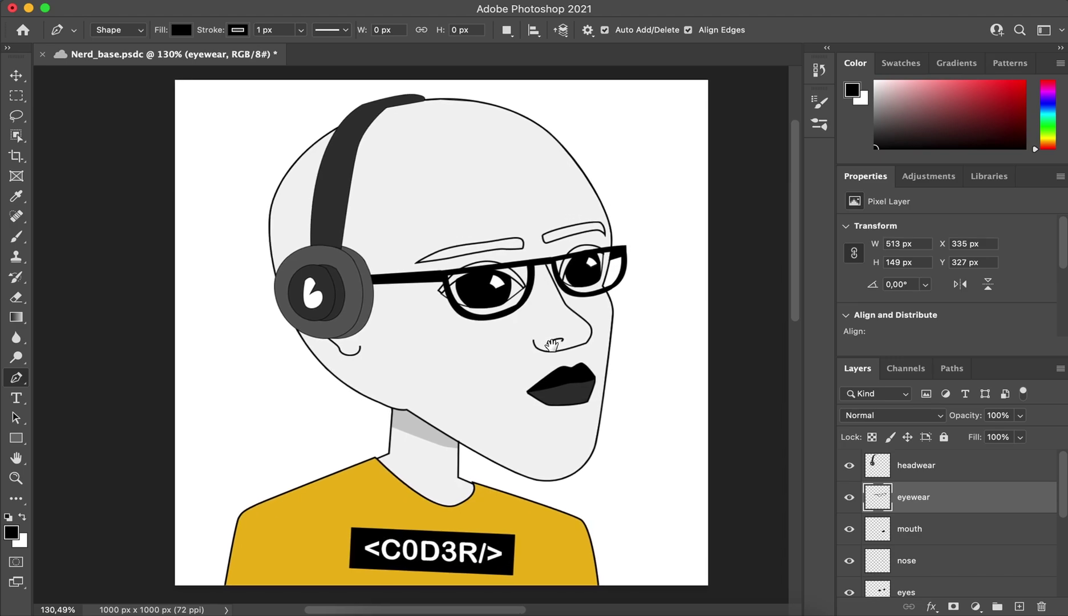
- Select the headwear layer, switch to the Move tool, and undo the stray one-point shape
click(961, 471)
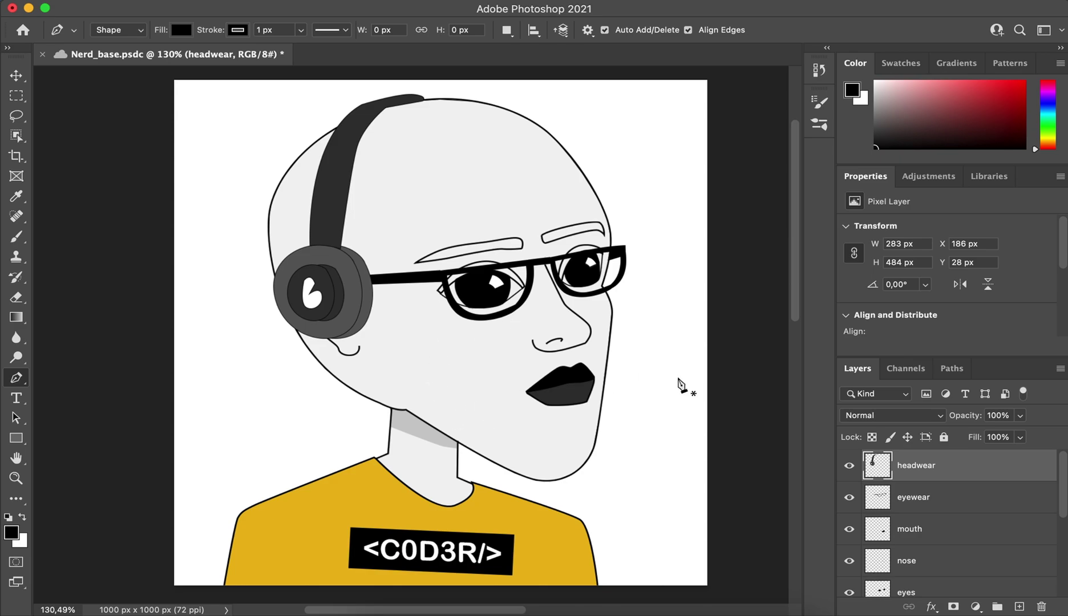
click(758, 416)
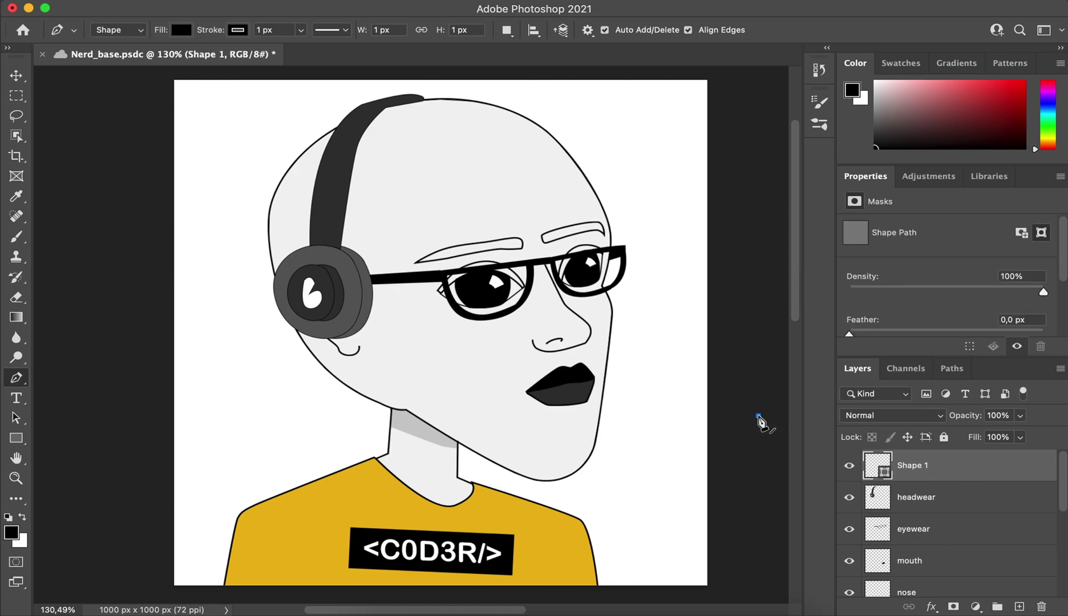
key(v)
key(ctrl+z)
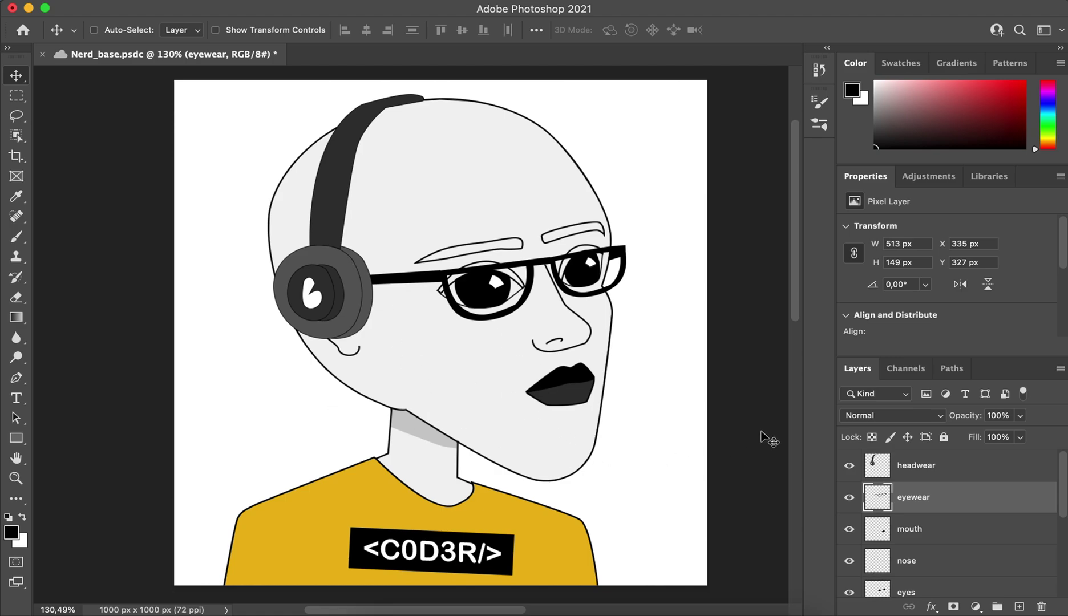
- Select the headwear layer and scroll down the Layers panel to the background layers
click(970, 472)
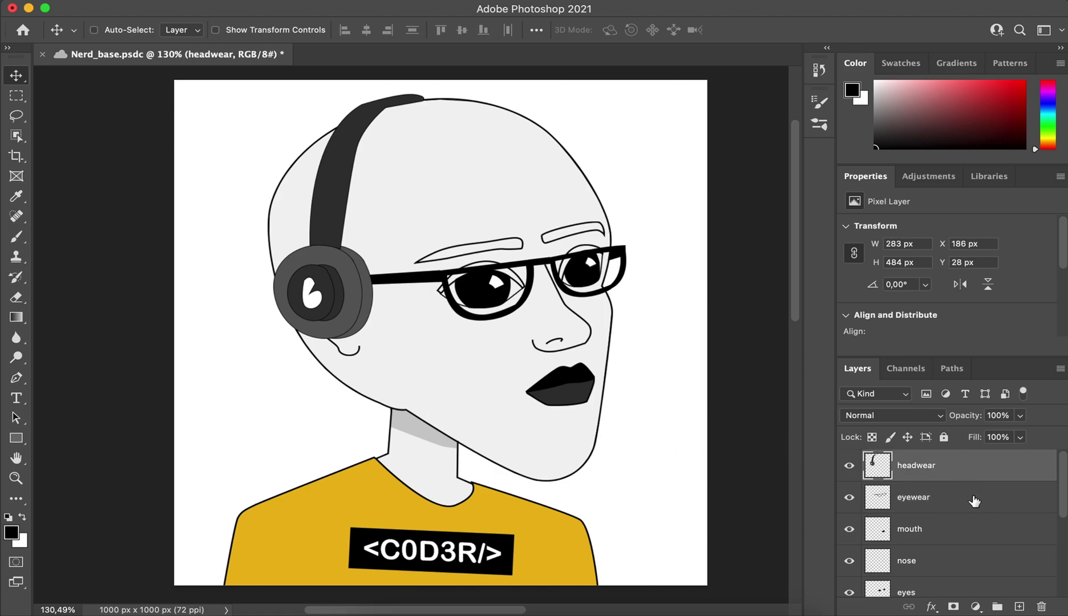
scroll(959, 504, down, 2)
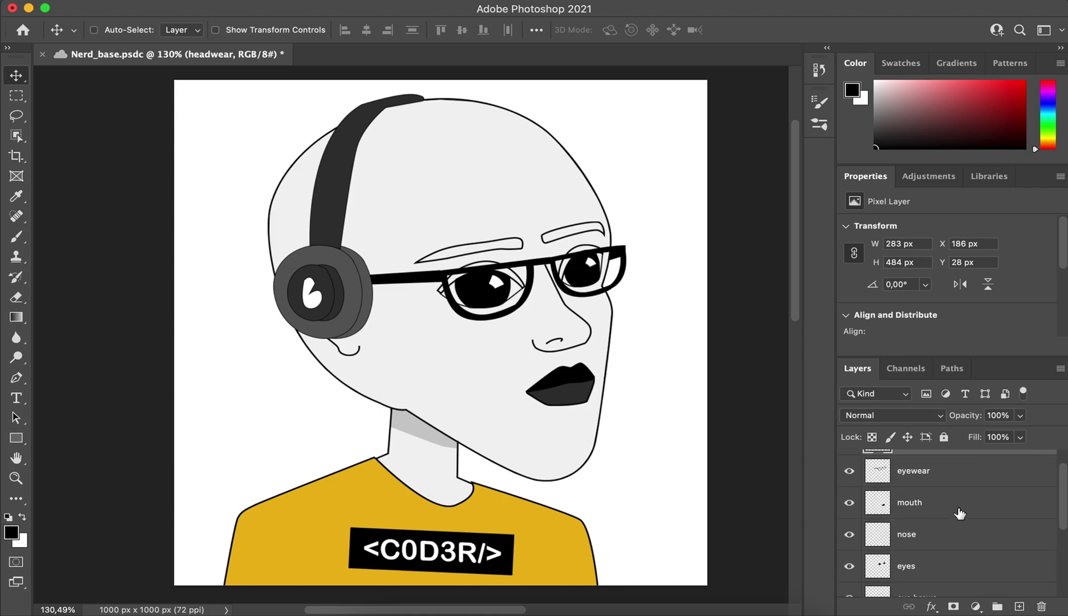
scroll(945, 536, down, 8)
scroll(942, 538, down, 1)
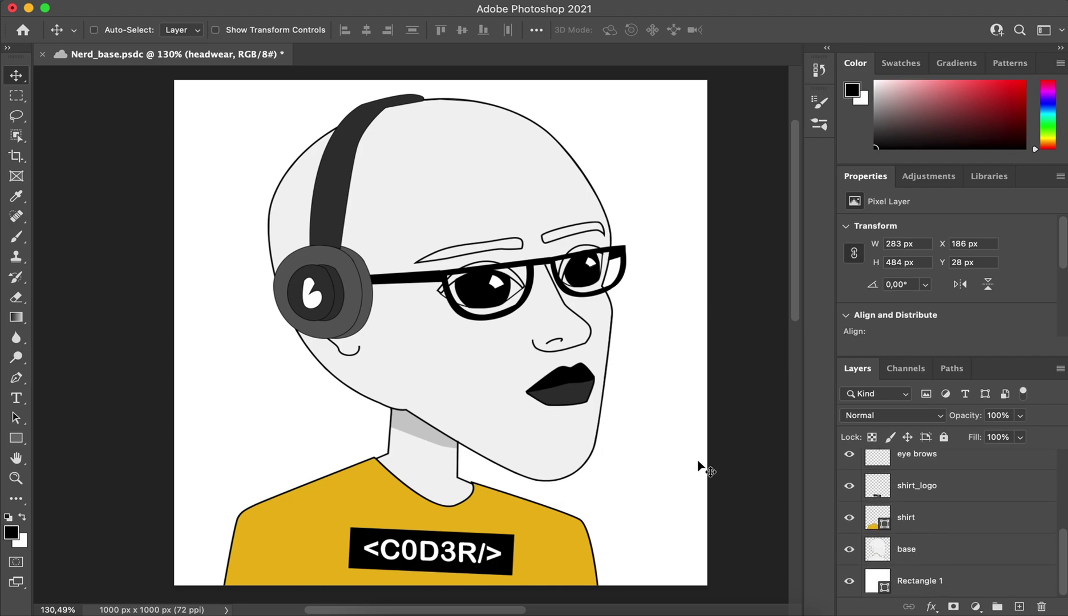
scroll(673, 437, up, 2)
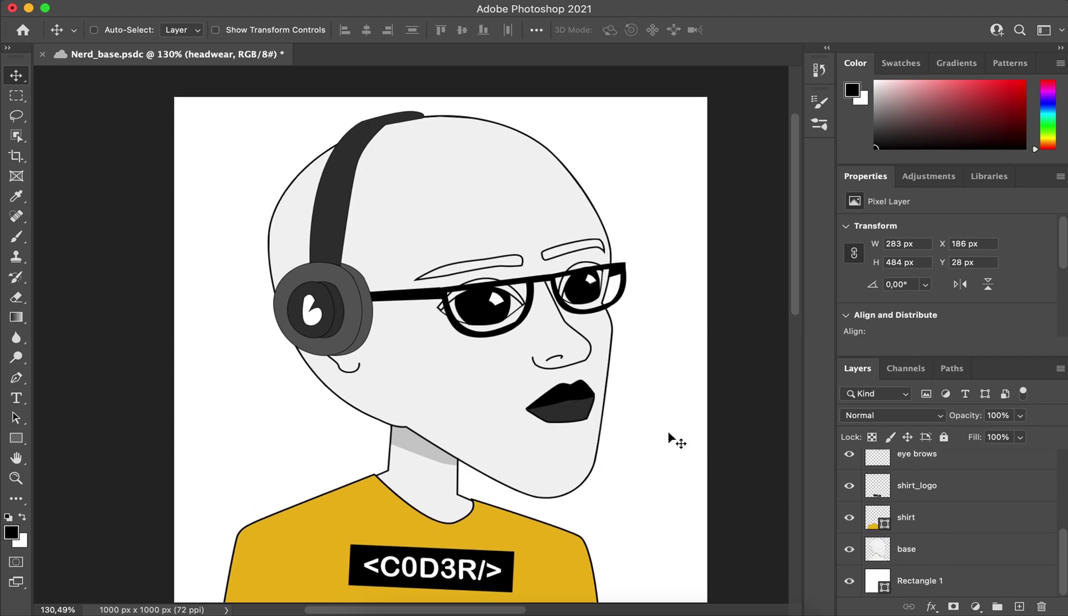
- Hide the white Rectangle 1 background instead of deleting it, then select the base layer
click(986, 583)
key(Delete)
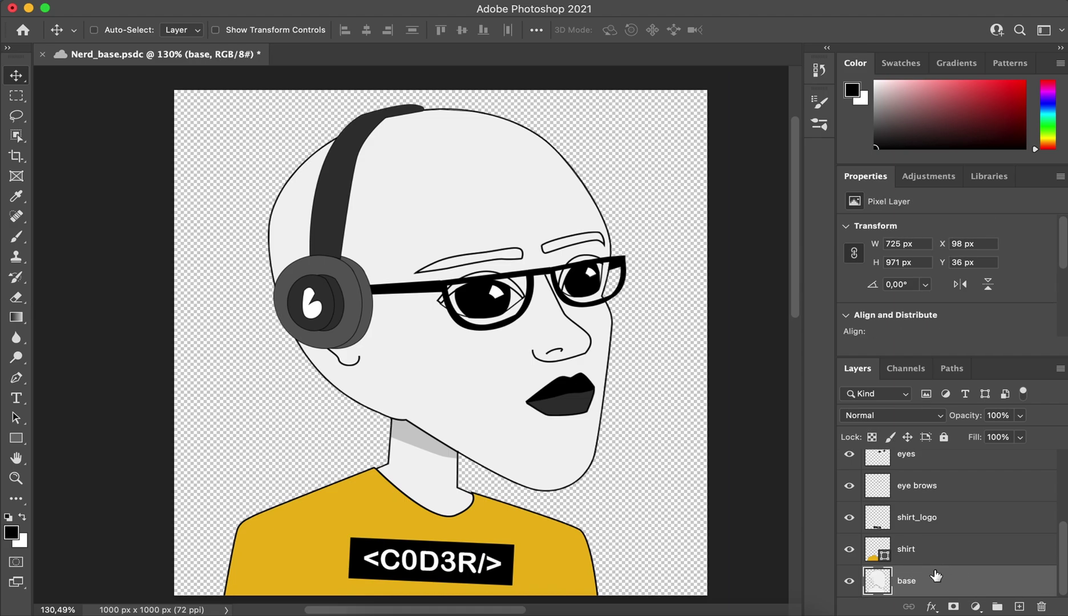
key(super+z)
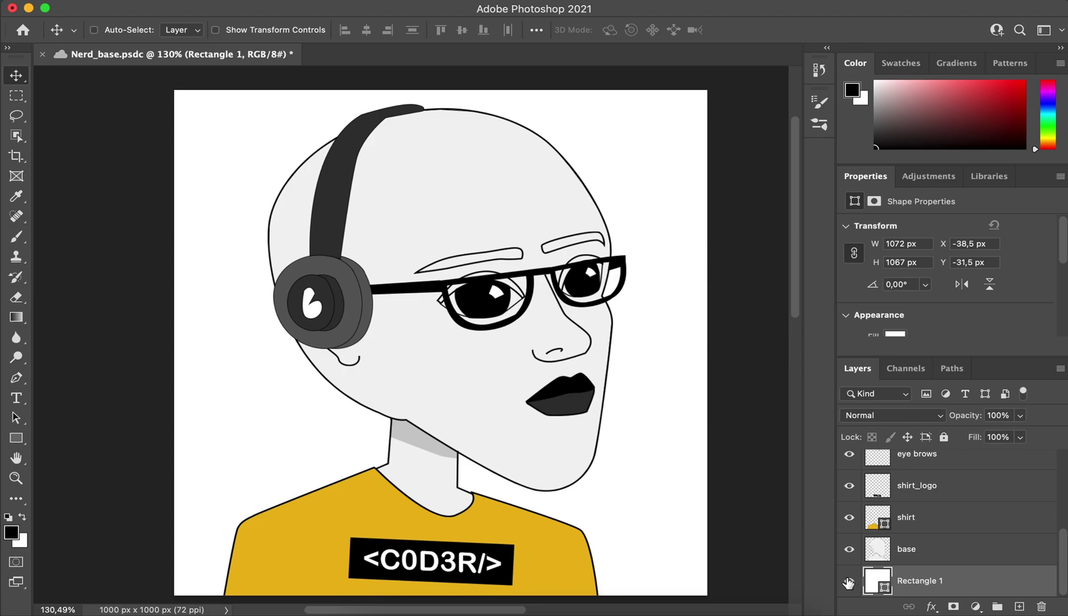
click(850, 582)
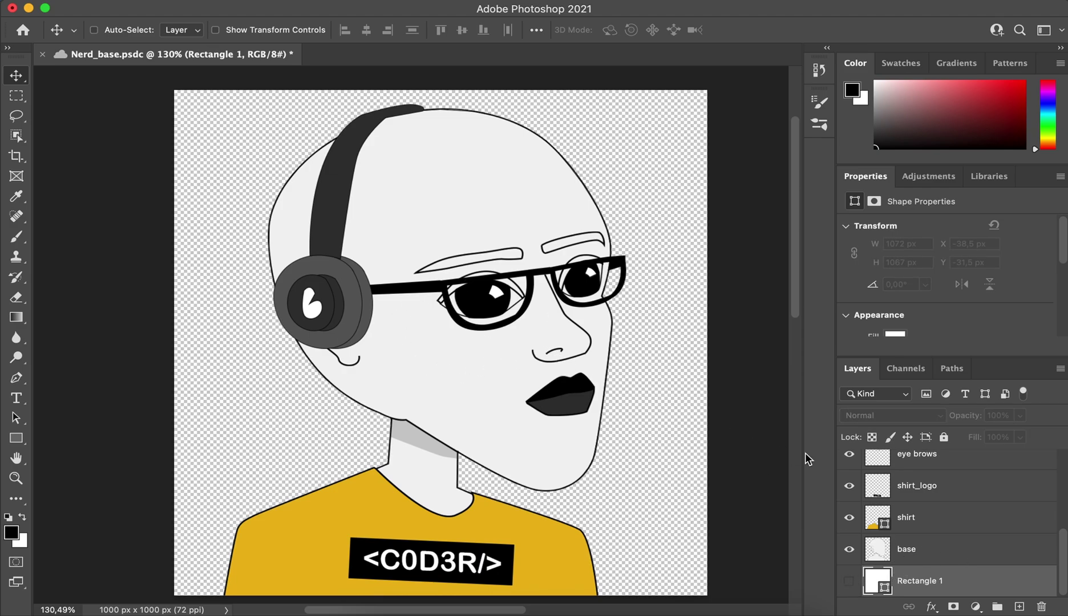
click(957, 546)
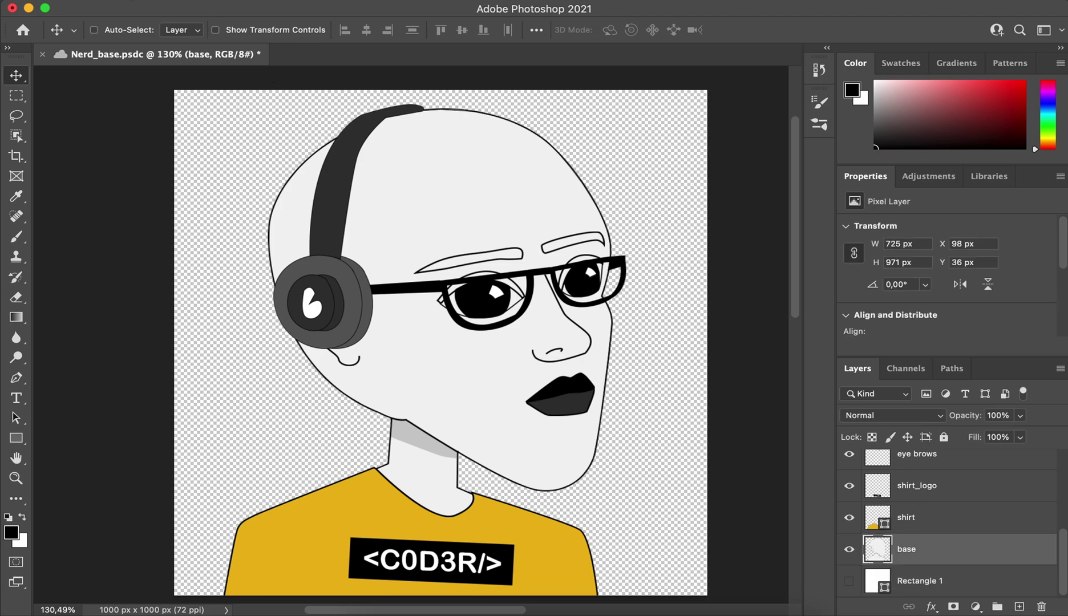
click(119, 1)
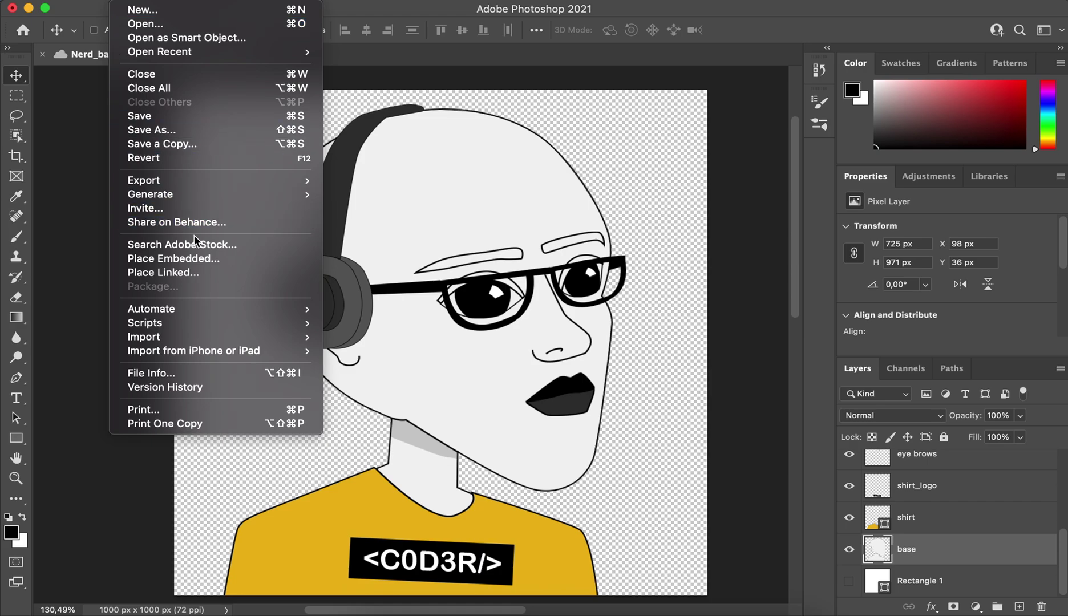
- Open Export > Layers to Files and set the destination to the Desktop's layers folder
mouse_move(246, 176)
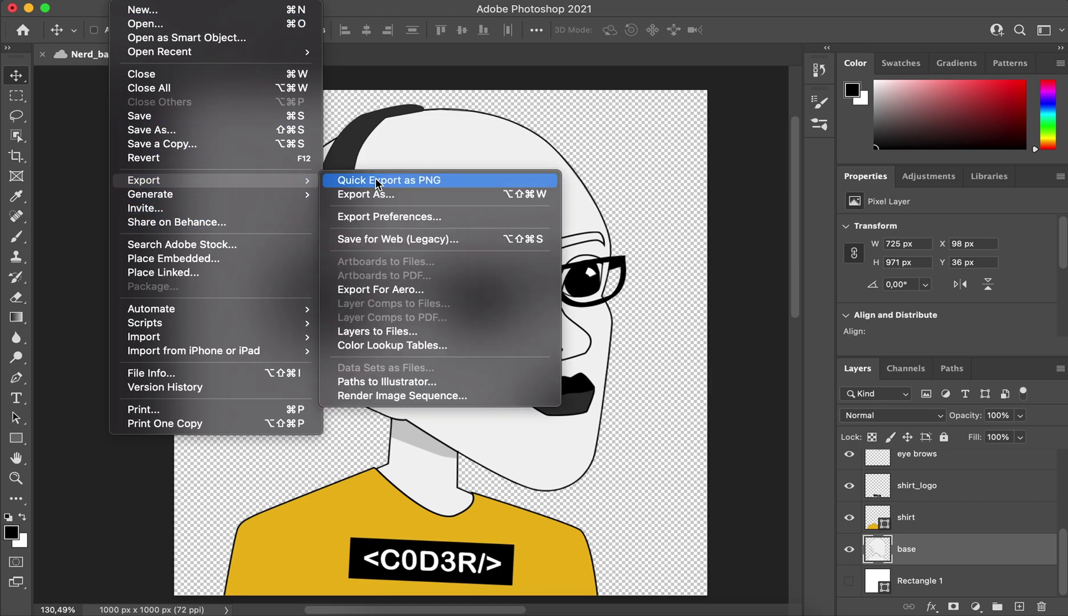
click(403, 330)
drag(526, 179, 493, 163)
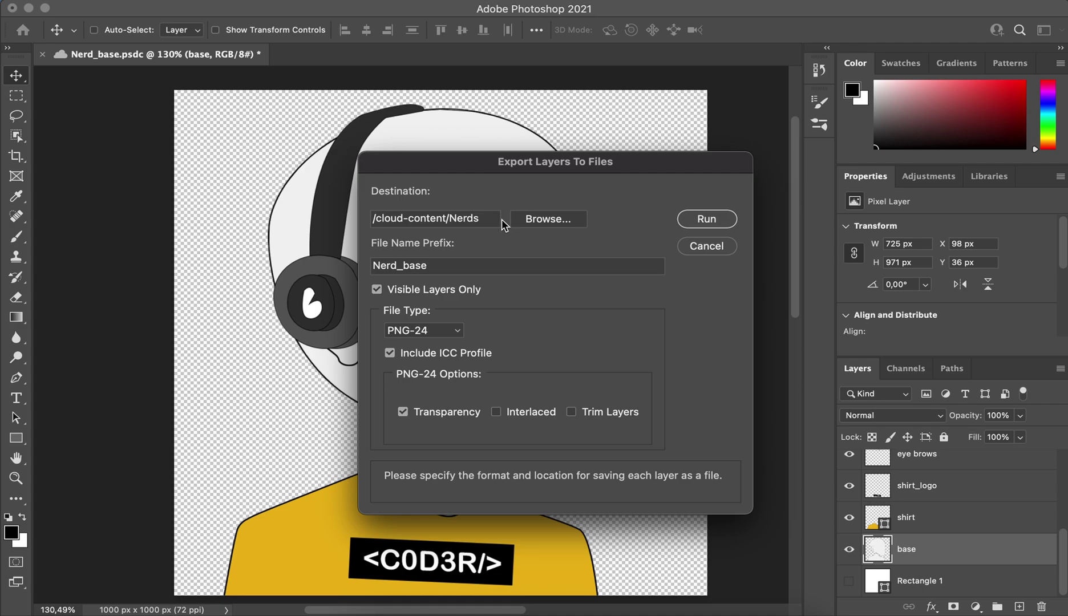
click(552, 220)
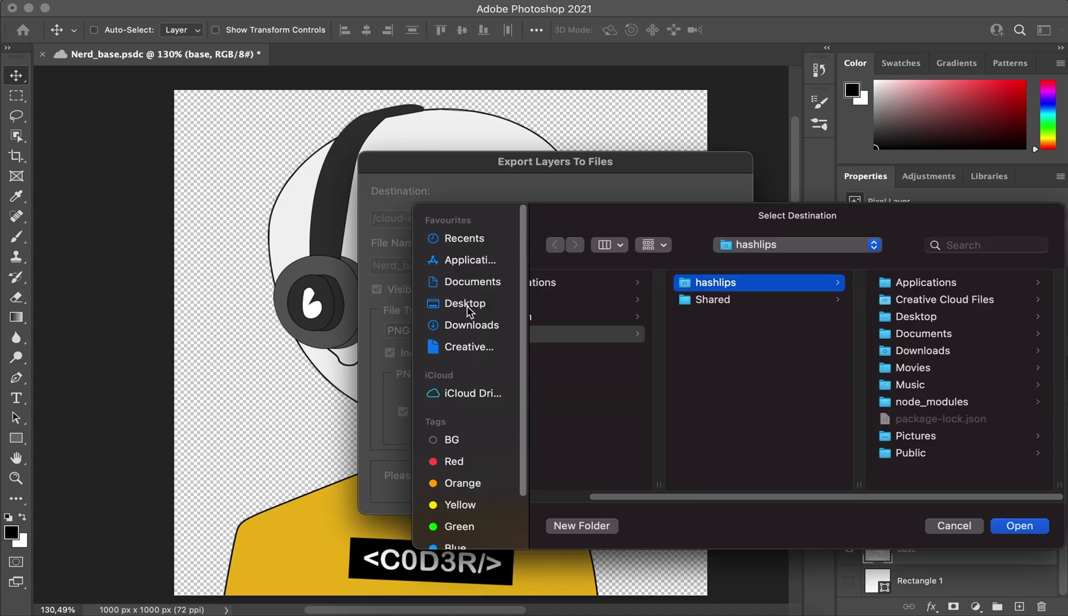
click(467, 305)
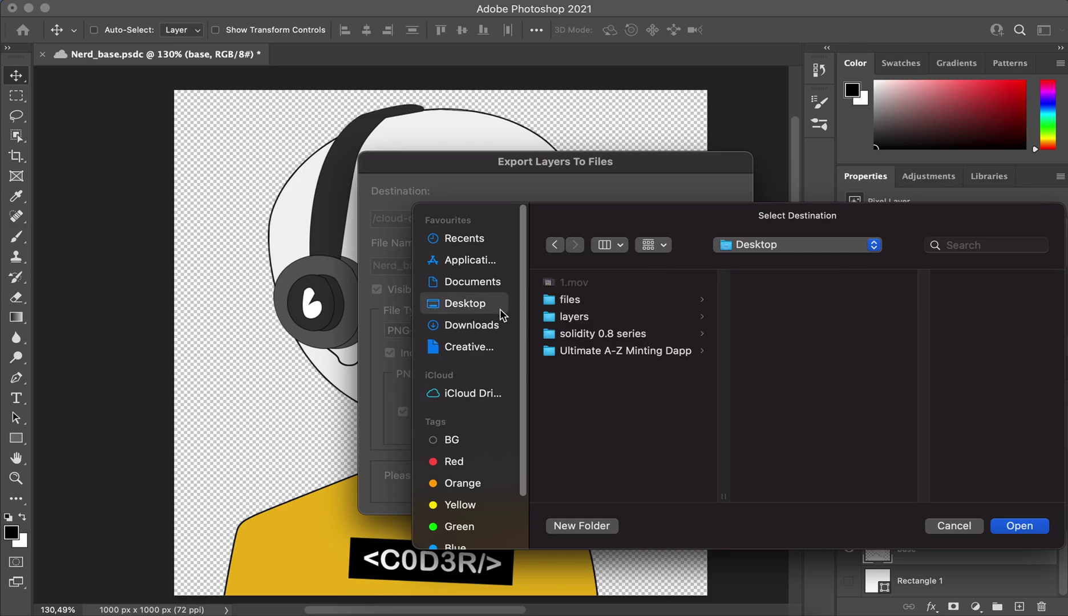
click(600, 316)
key(Return)
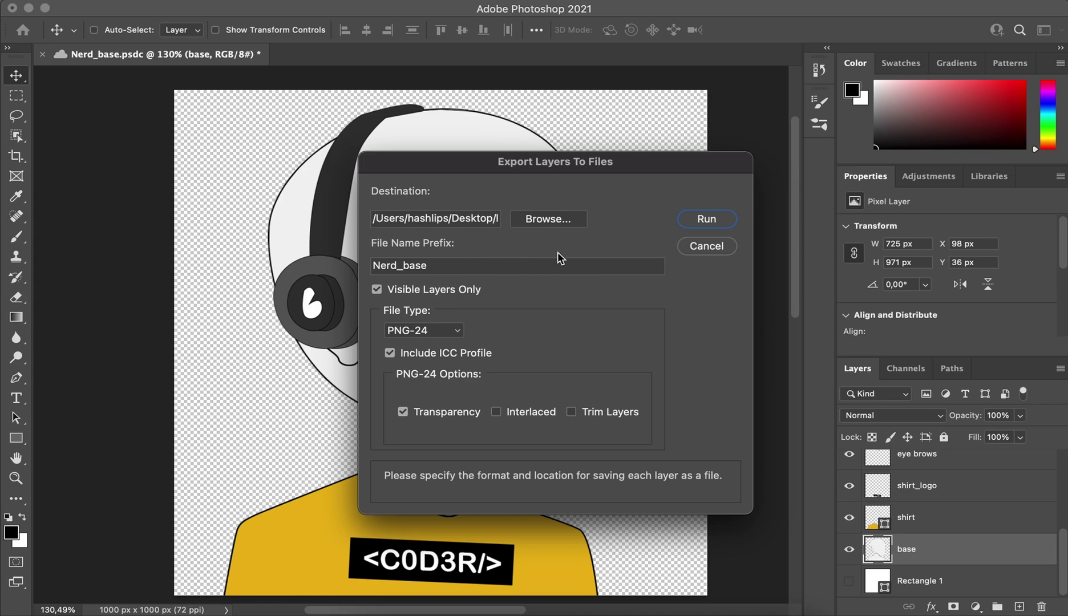
- Set the file prefix to '_', include hidden layers, keep PNG-24, and run the export
drag(448, 266, 342, 268)
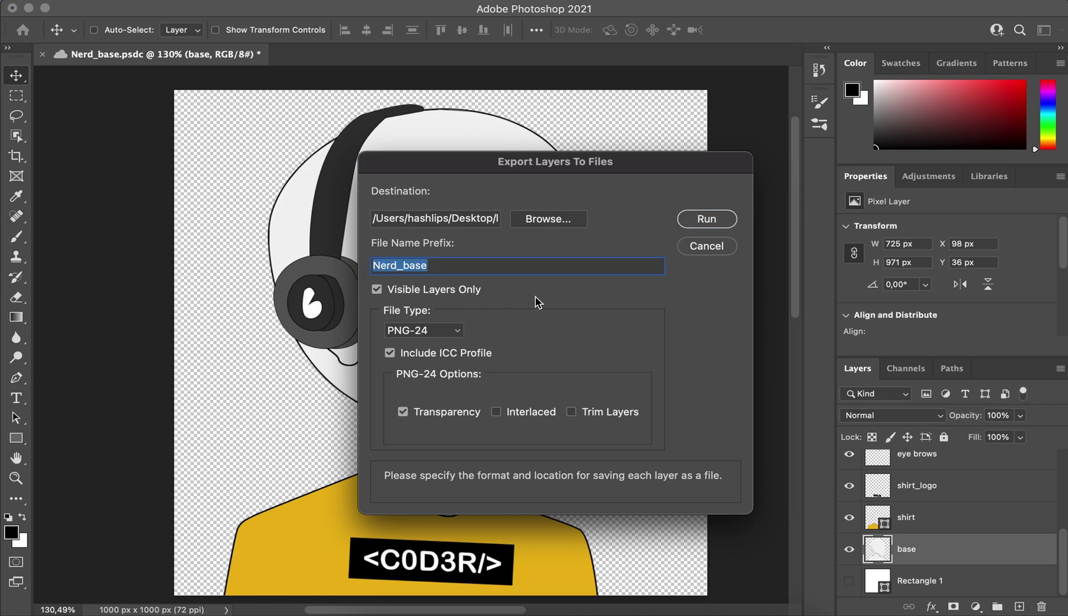
text(_)
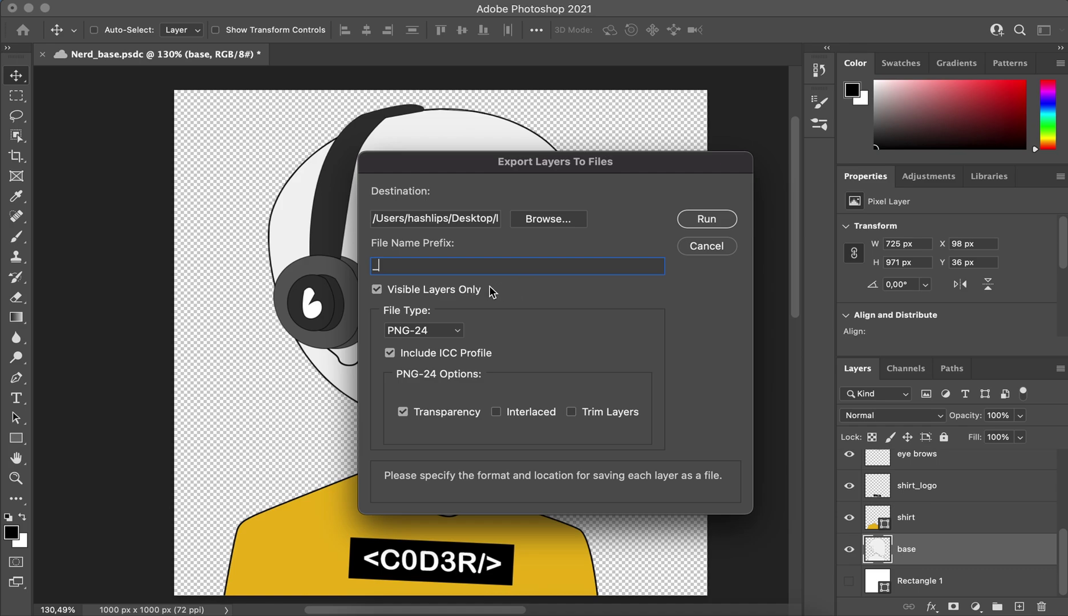
click(377, 289)
click(433, 328)
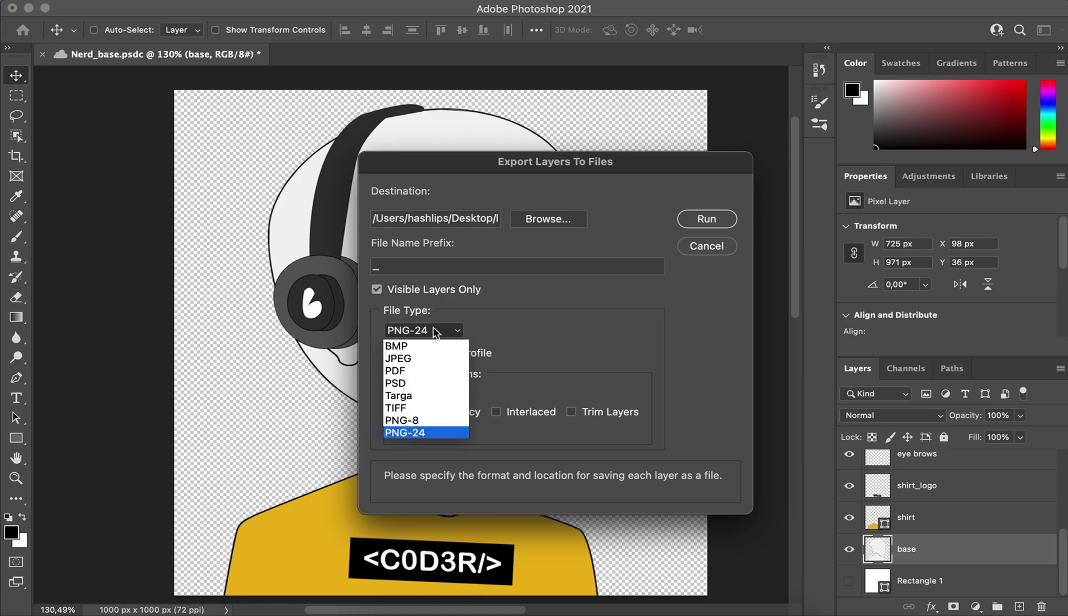
click(423, 433)
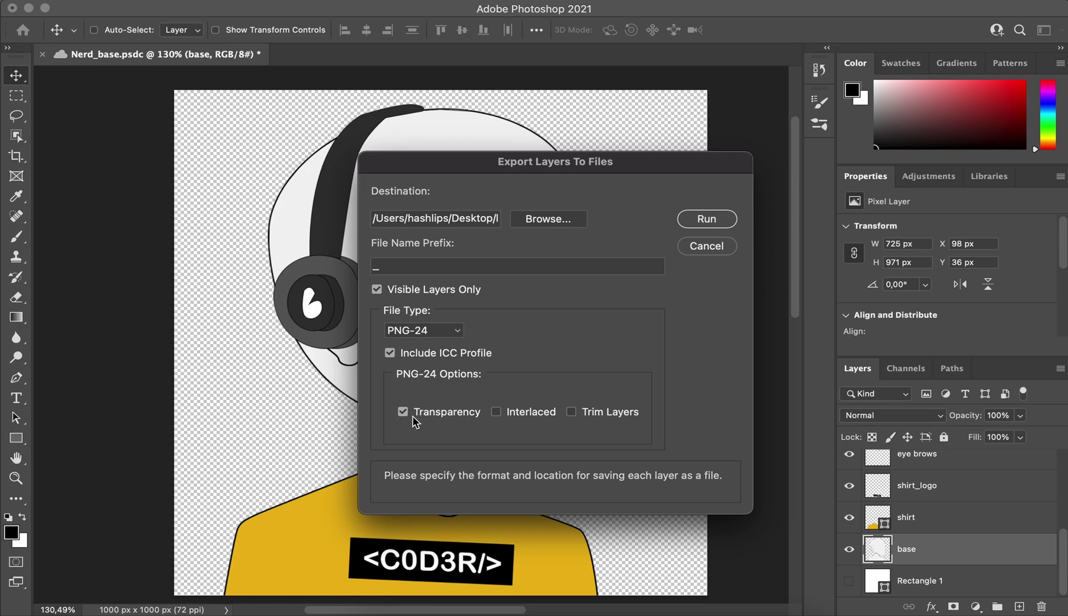
click(708, 220)
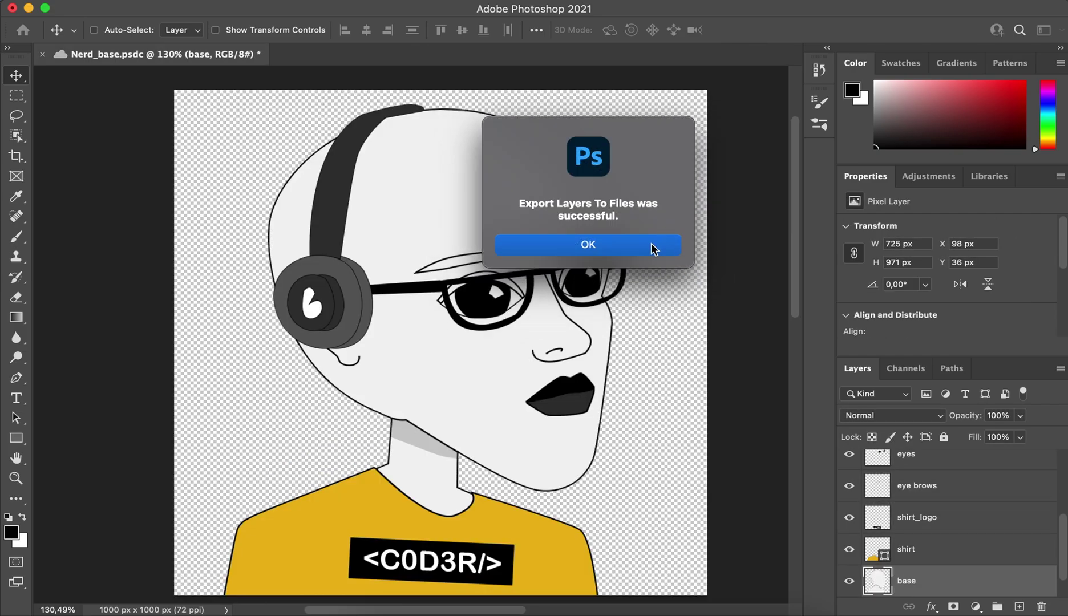
- Dismiss the export-finished message and preview __0000_headwear.png in the layers folder
click(651, 245)
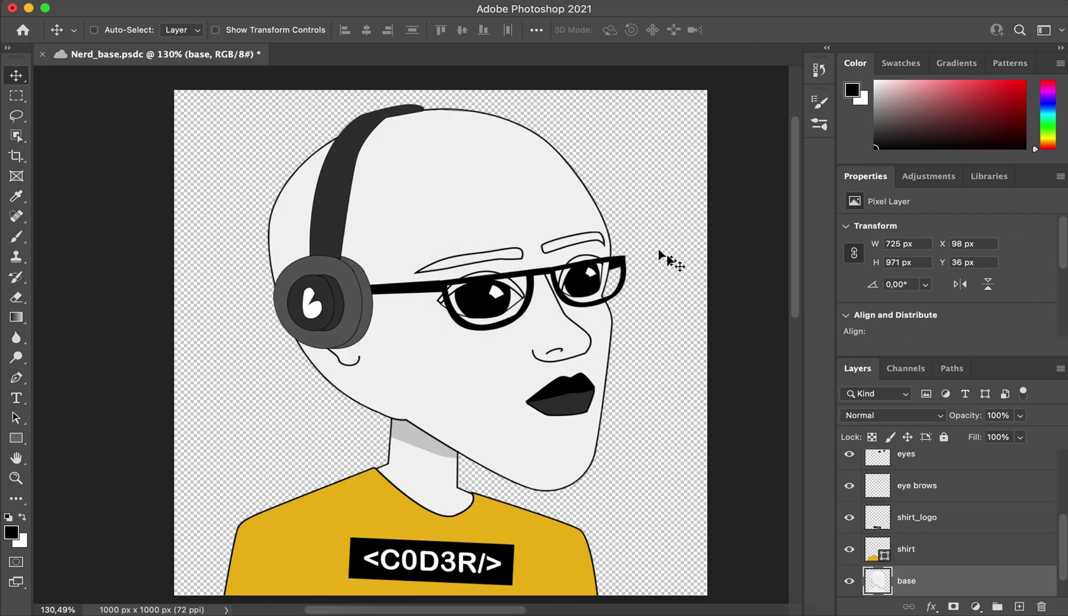
key(super+Tab)
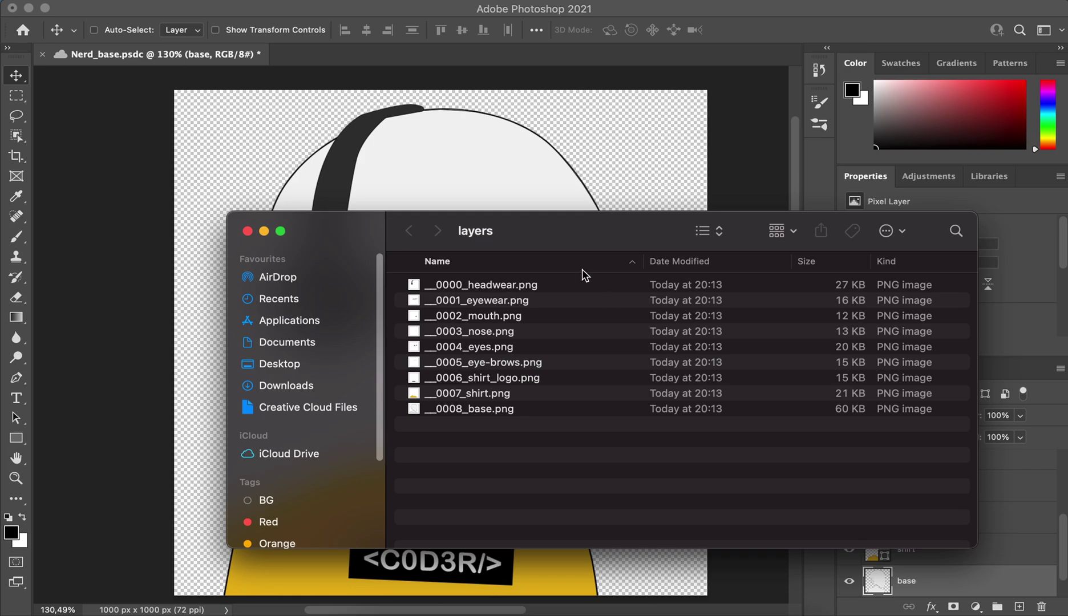
click(540, 285)
key(space)
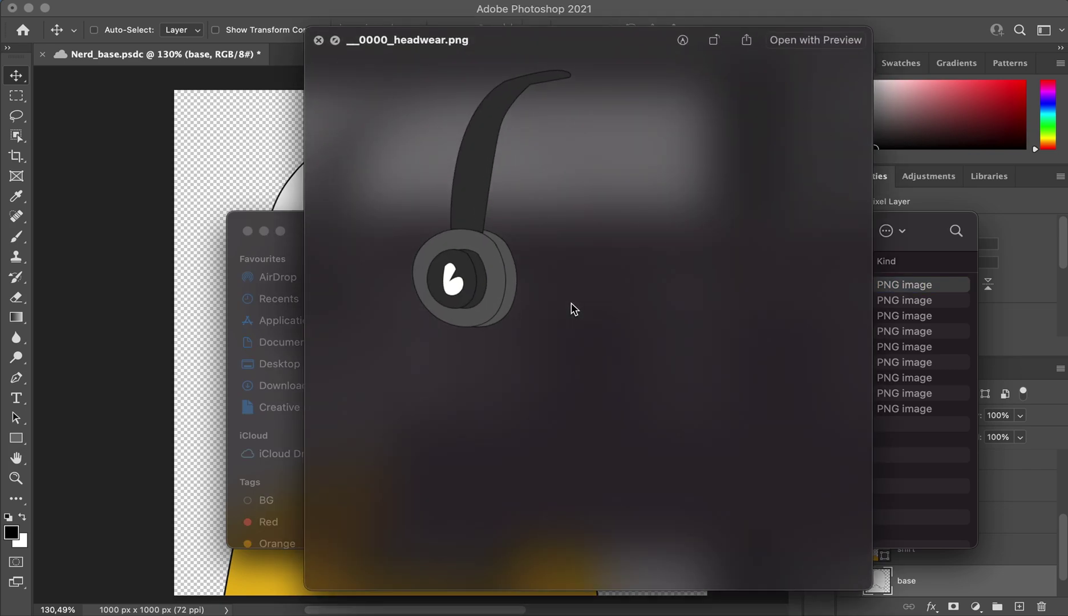
- Step through the Quick Look previews of the exported layer PNGs, then close Quick Look
key(Down)
key(Down)
key(Down)
key(Down)
key(Down)
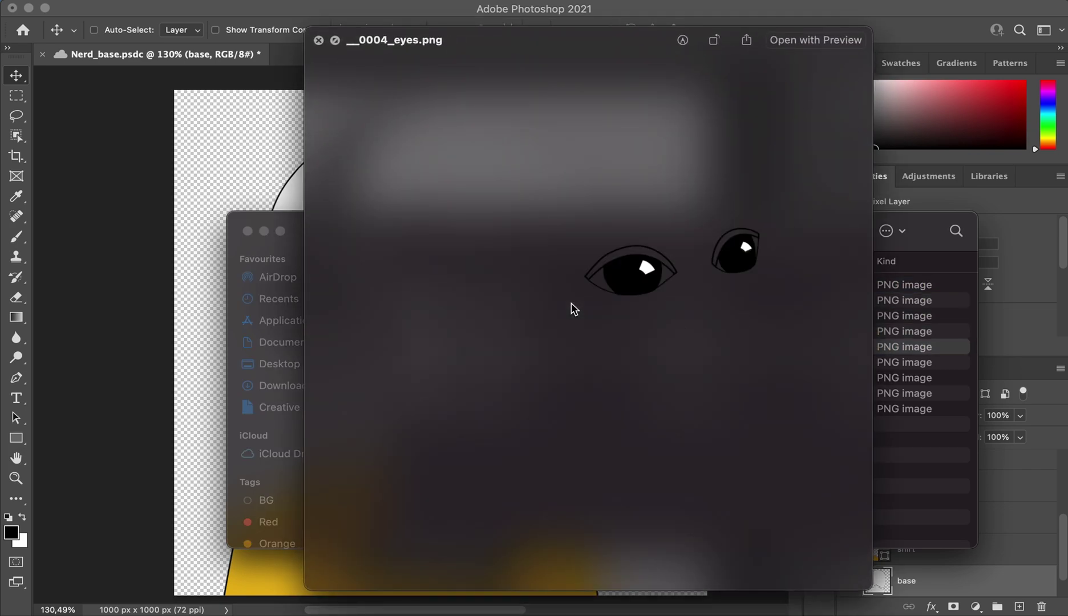
key(Down)
key(Down)
key(Up)
key(Up)
key(Up)
key(Up)
key(Up)
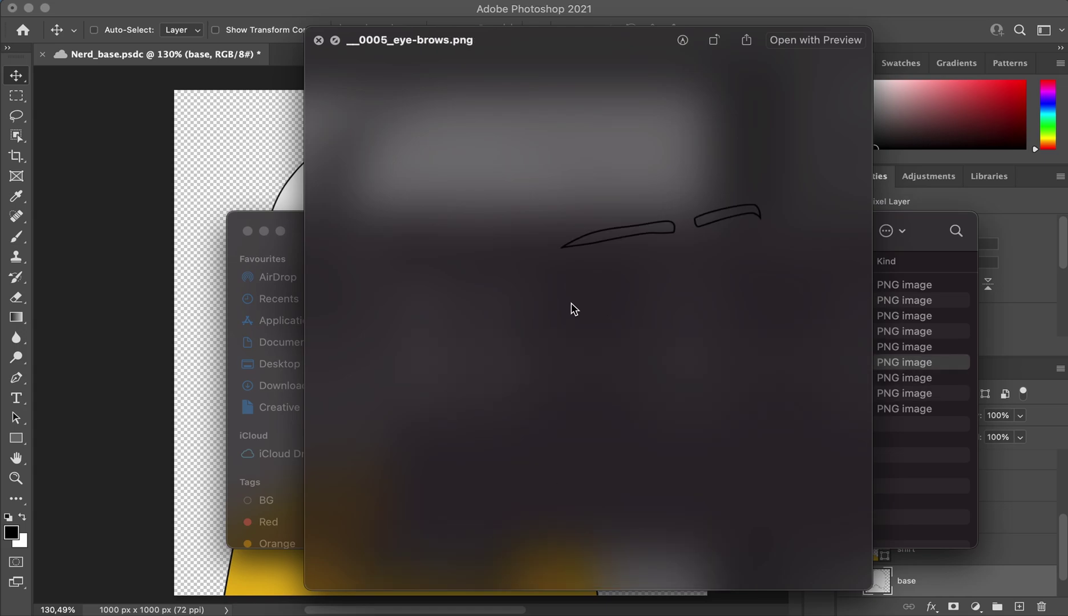
key(Up)
key(Up)
key(Down)
key(Down)
key(Down)
key(Down)
key(Down)
key(Down)
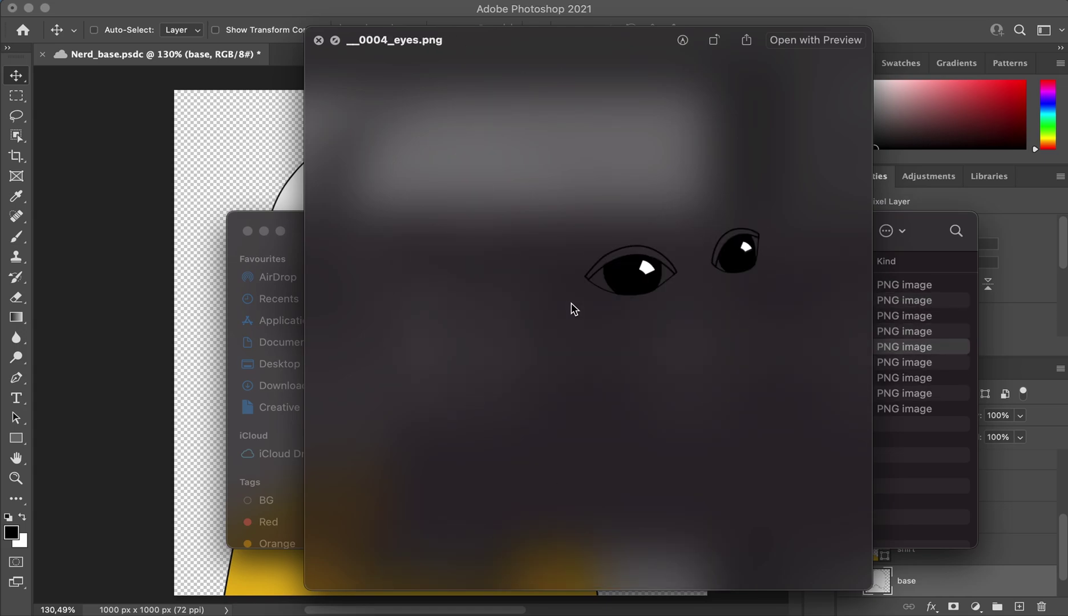
key(Down)
key(Down)
key(Up)
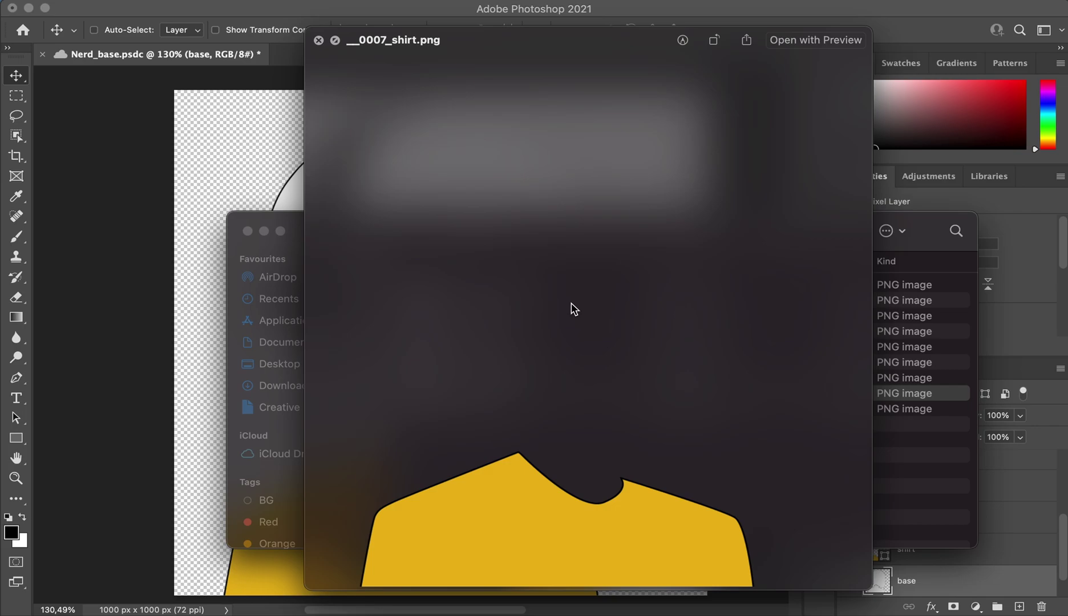
key(Up)
key(Up)
key(Up)
key(Up)
key(Up)
key(Up)
key(Up)
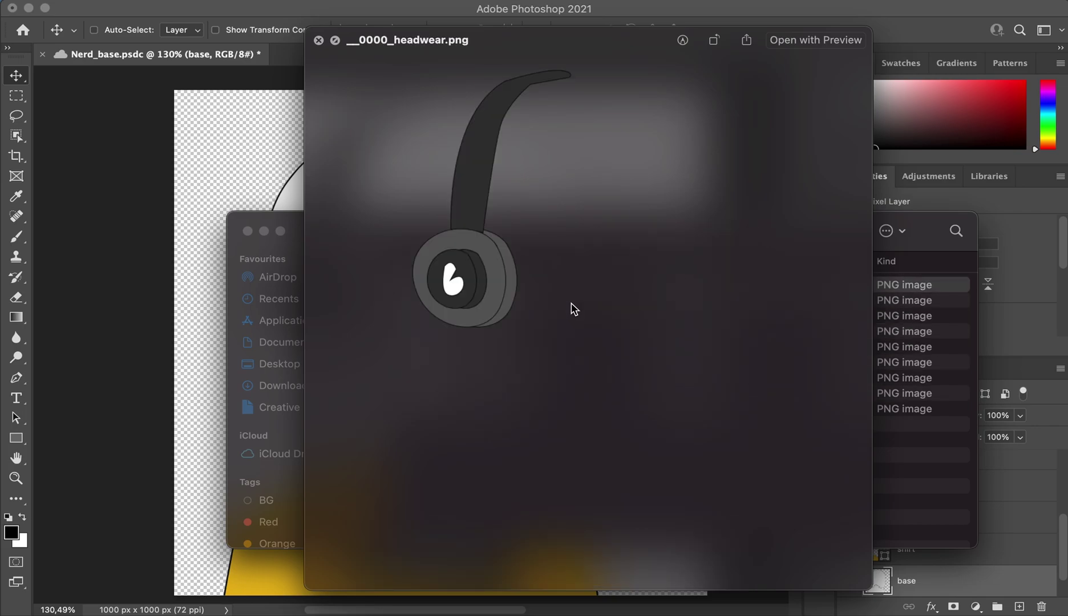
key(space)
- Create two new folders, headwear and eyewear, inside the layers folder
click(577, 447)
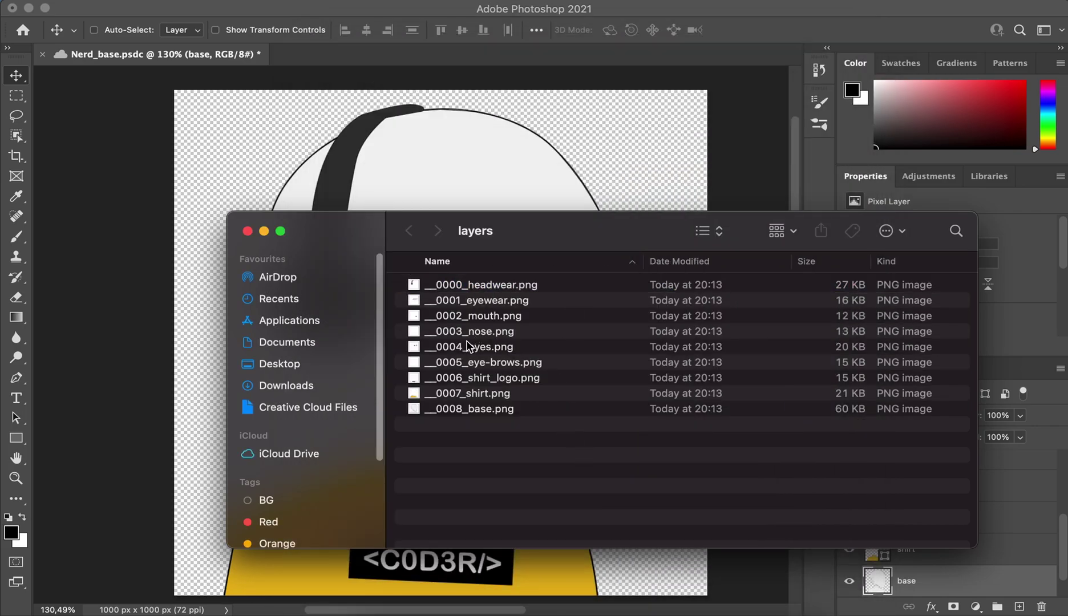
right_click(533, 448)
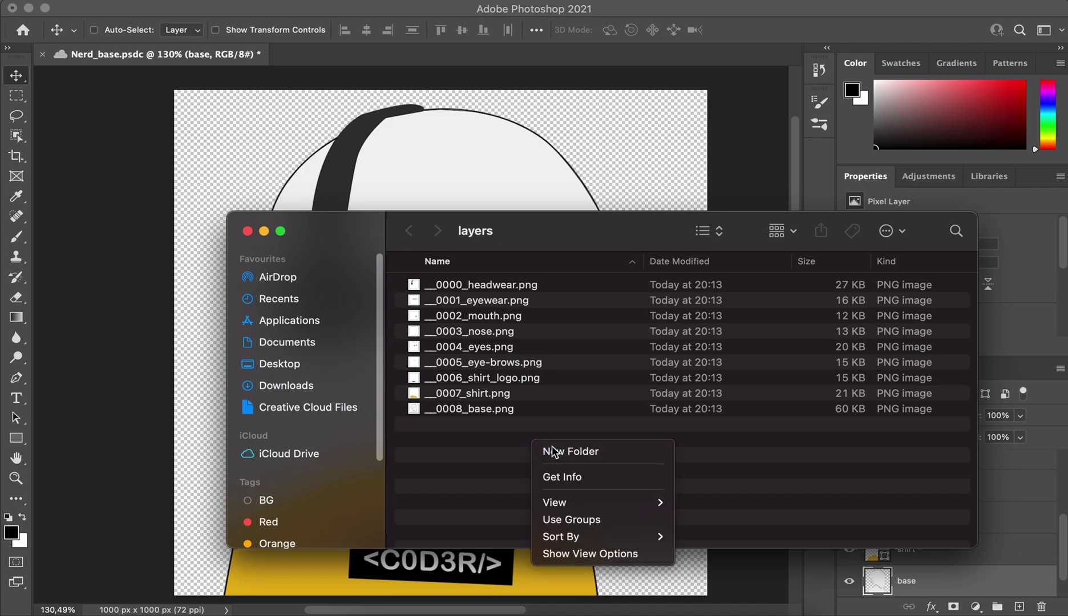
click(552, 448)
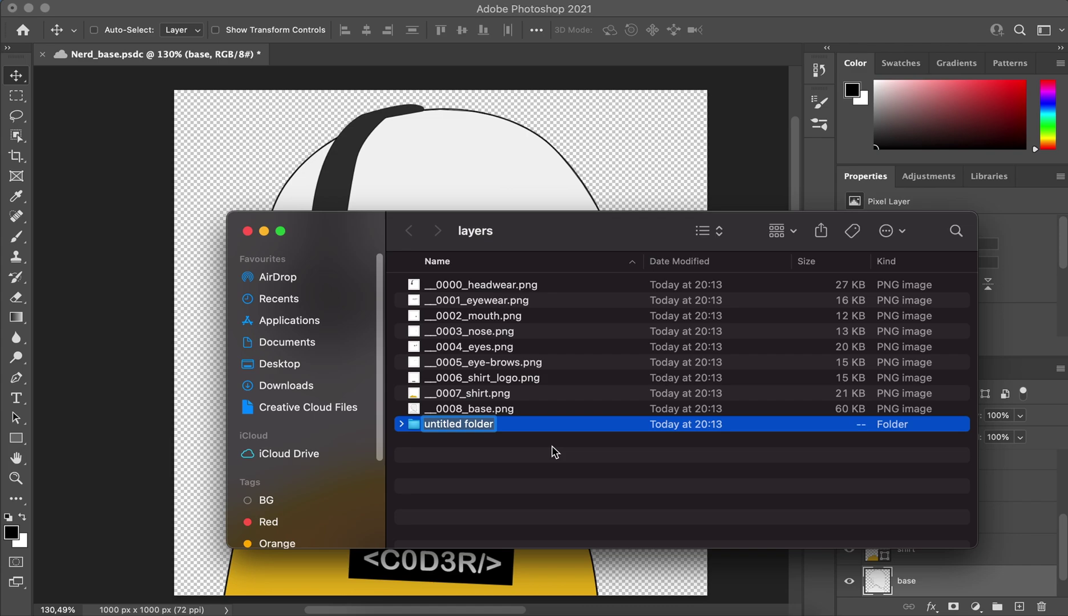
text(headwear)
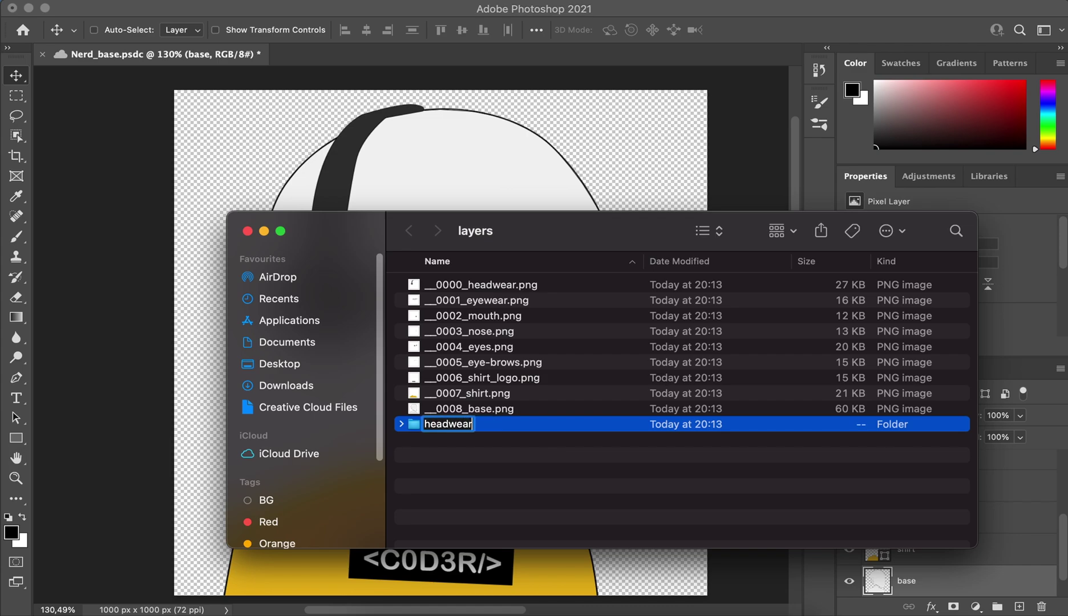
key(Return)
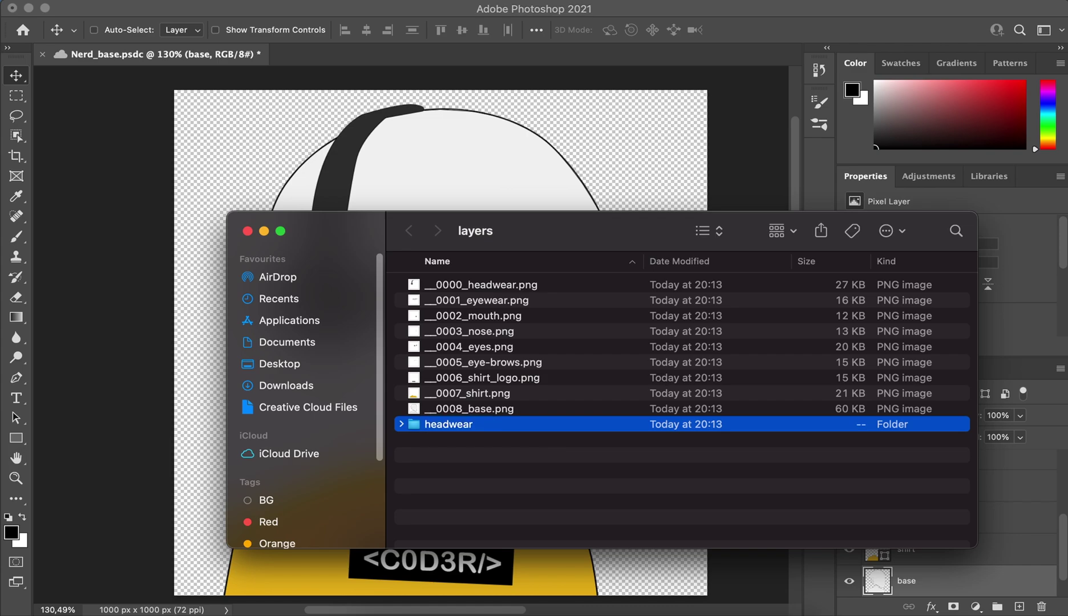
right_click(536, 493)
click(561, 501)
text(eyewear)
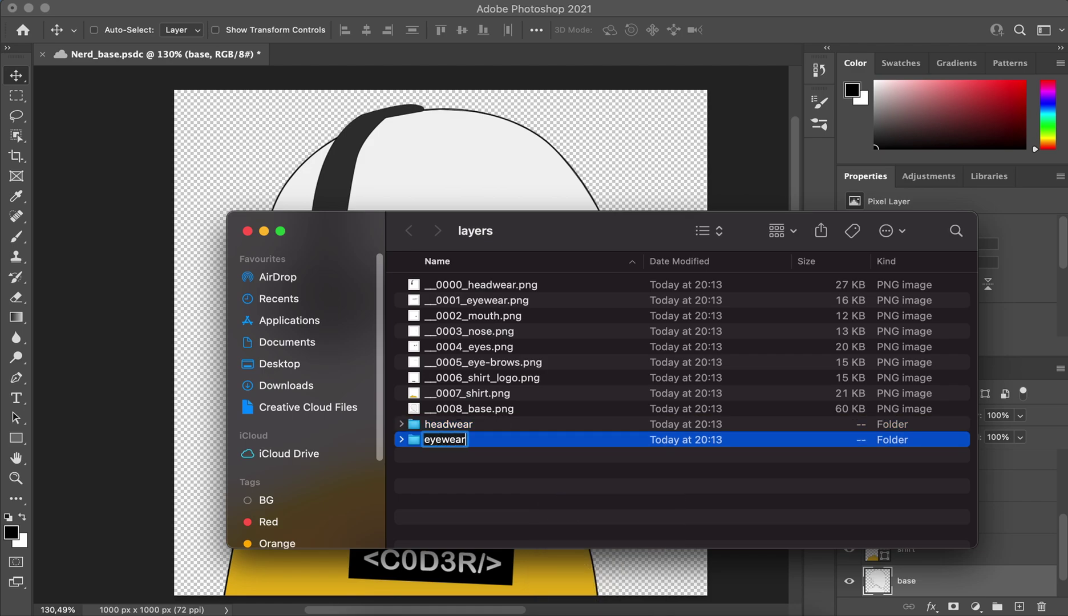
key(Return)
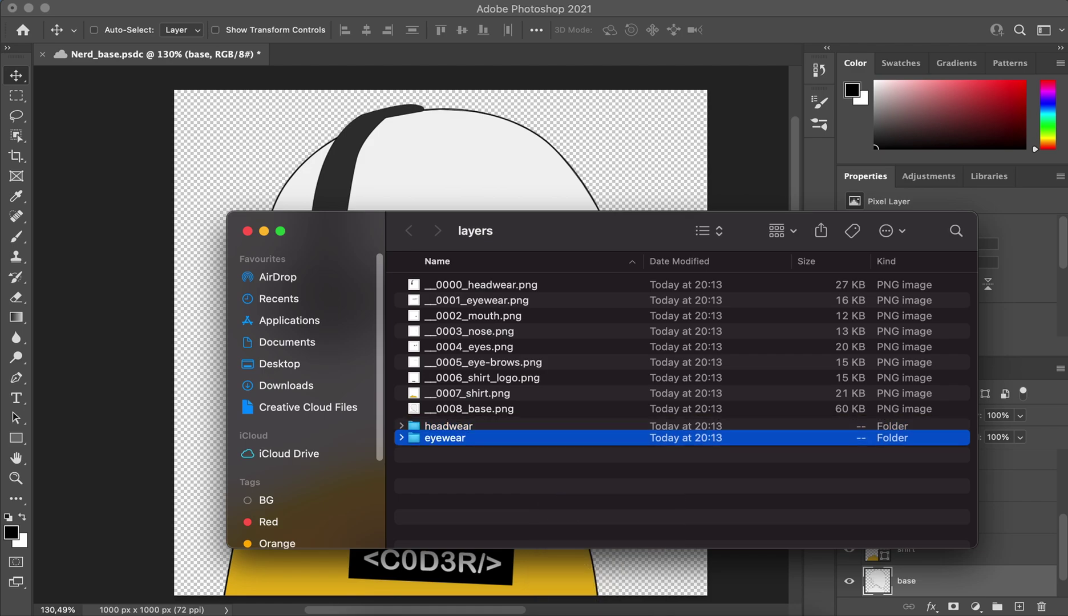
- Preview __0000_headwear.png with Quick Look, then select the headwear folder
click(492, 286)
click(494, 409)
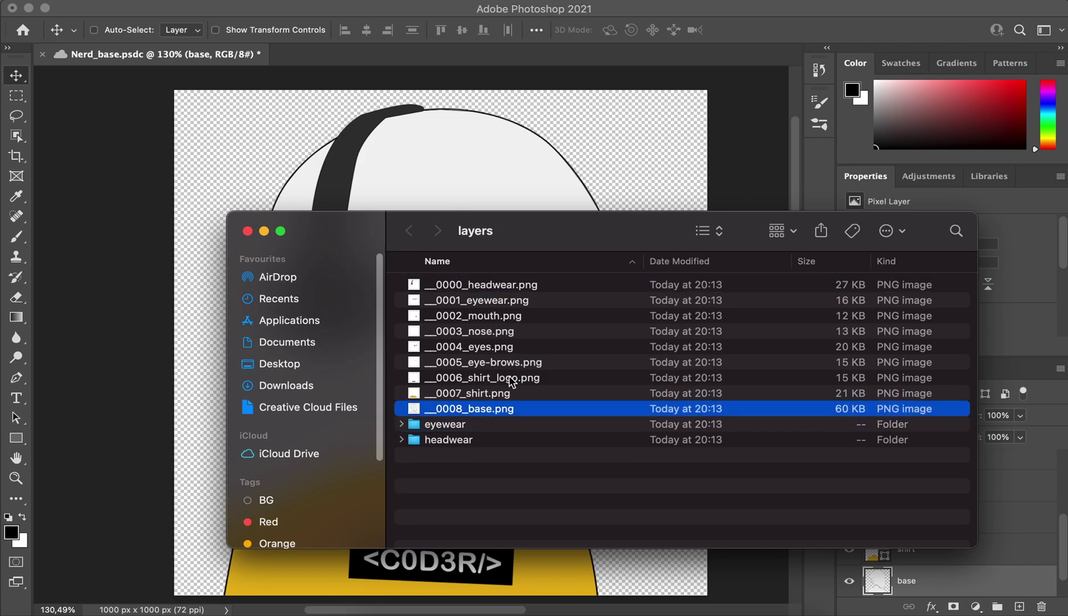
click(498, 285)
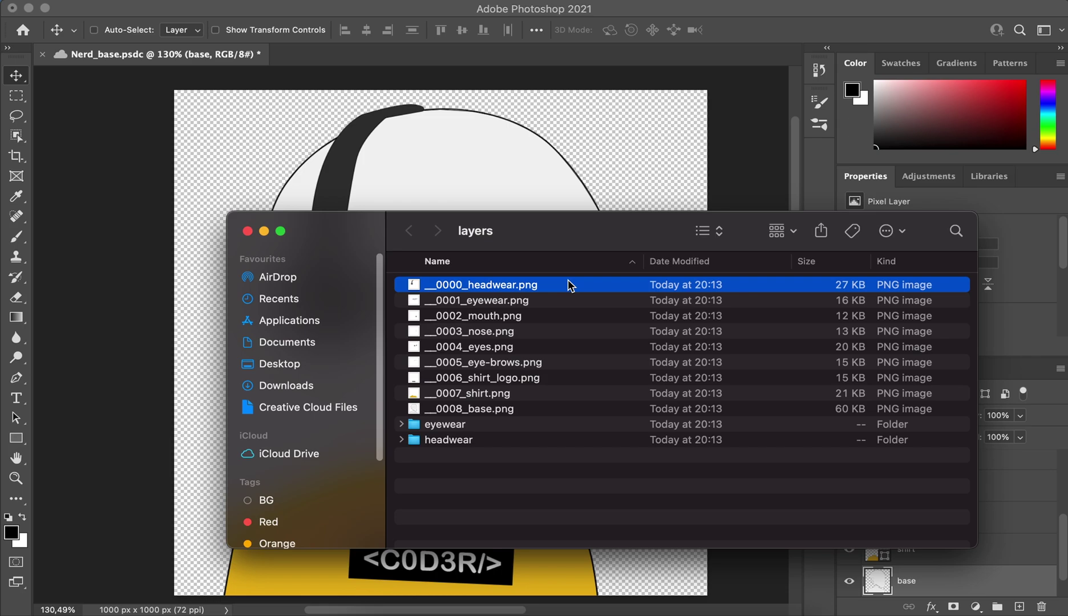
key(space)
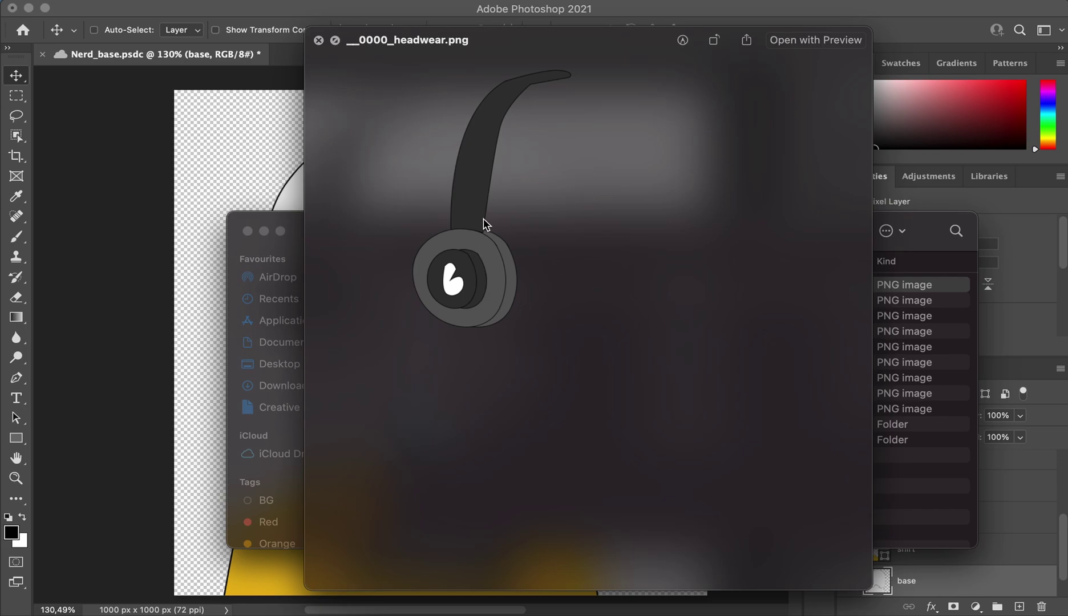
key(space)
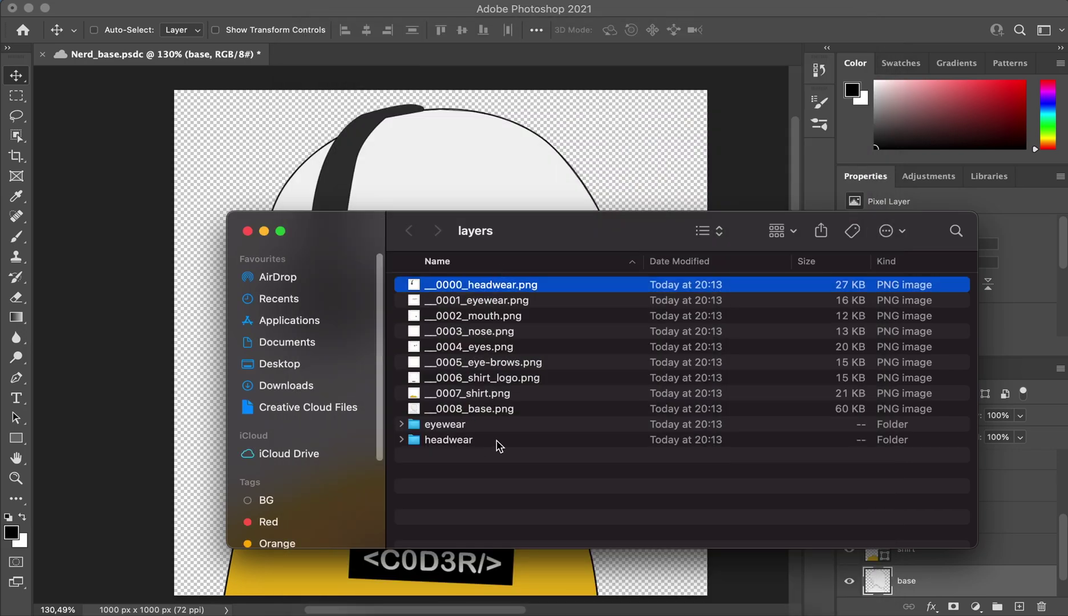
click(466, 441)
click(481, 465)
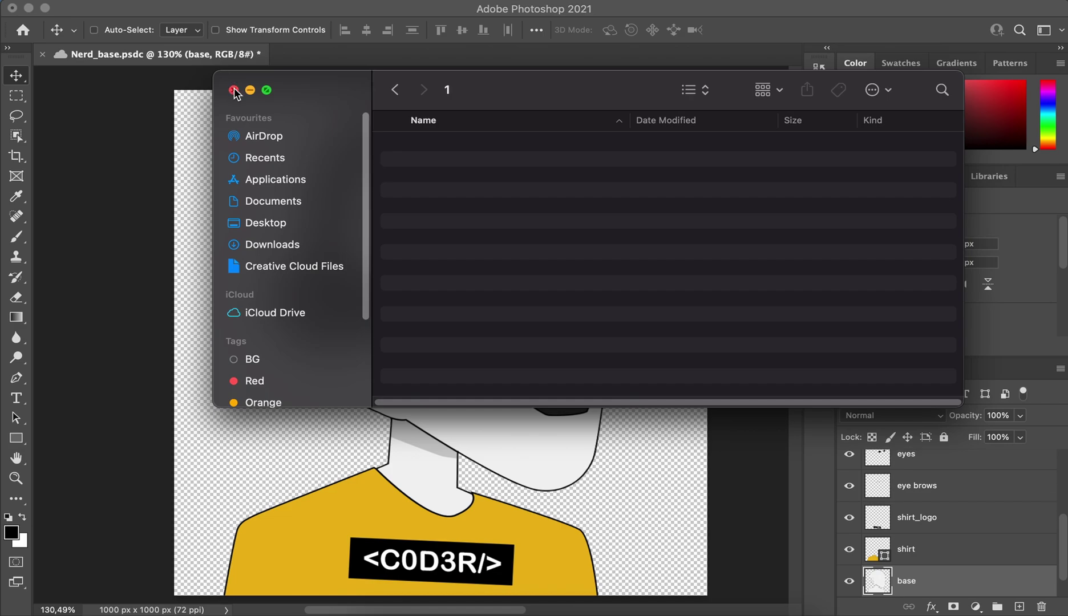
- Close the layers folder window and return to the Nerd_base document's Layers panel
click(237, 89)
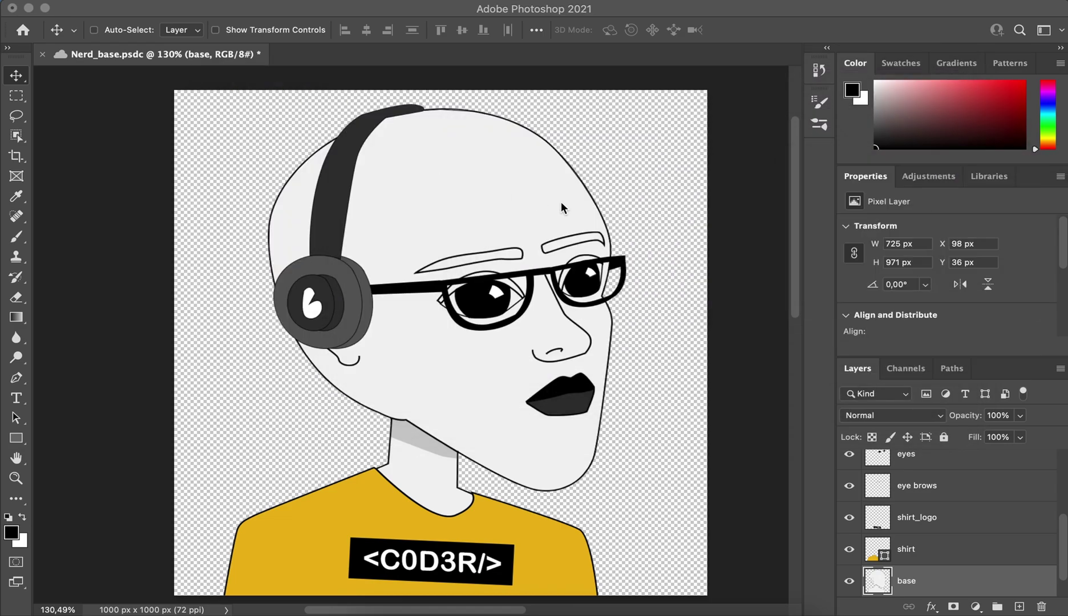
click(759, 269)
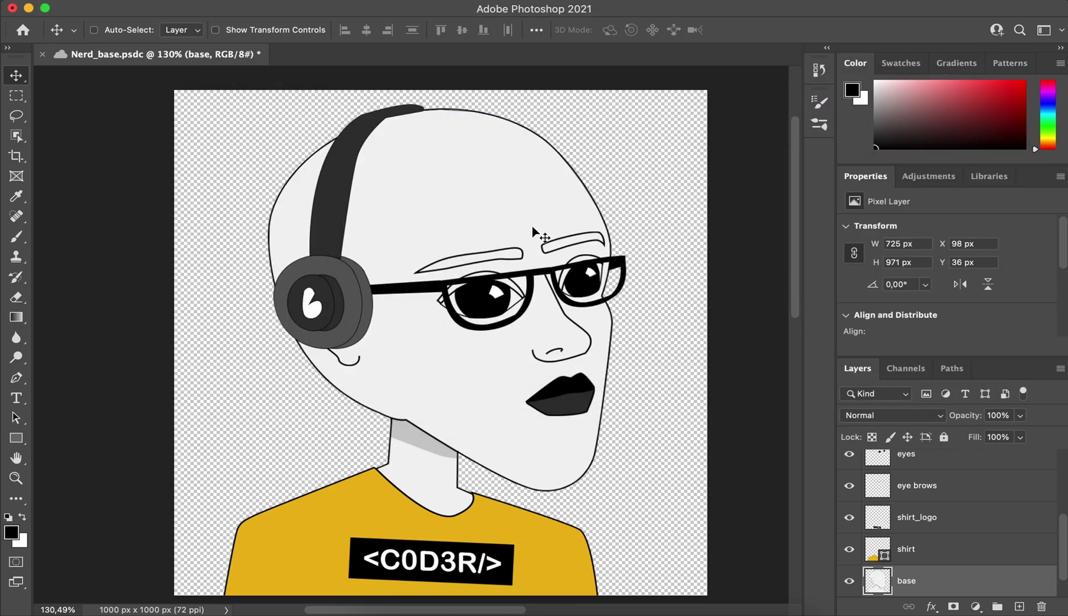
scroll(533, 227, down, 2)
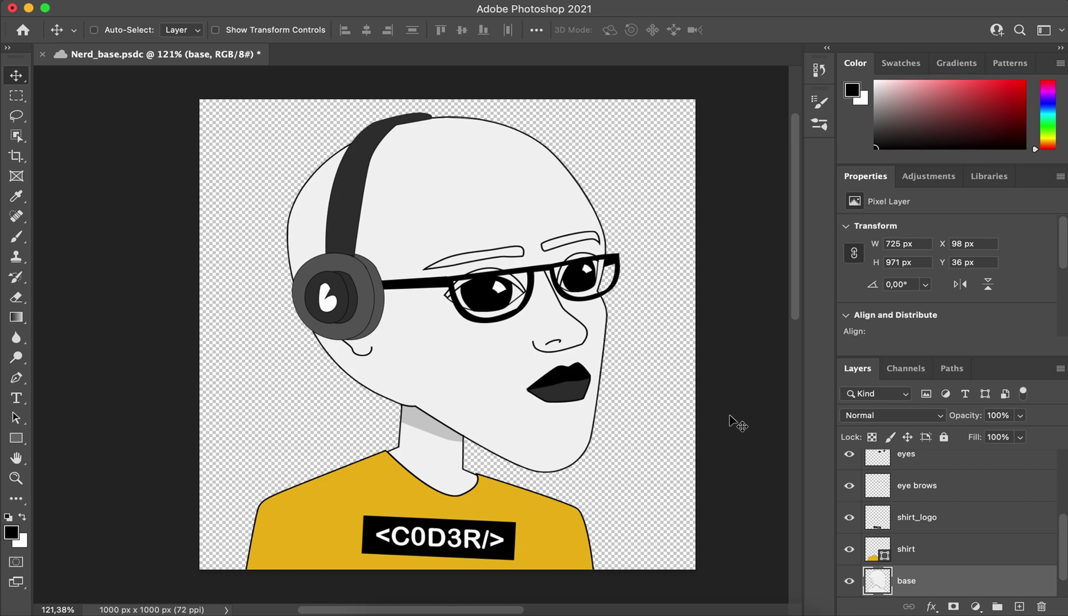
scroll(868, 503, up, 4)
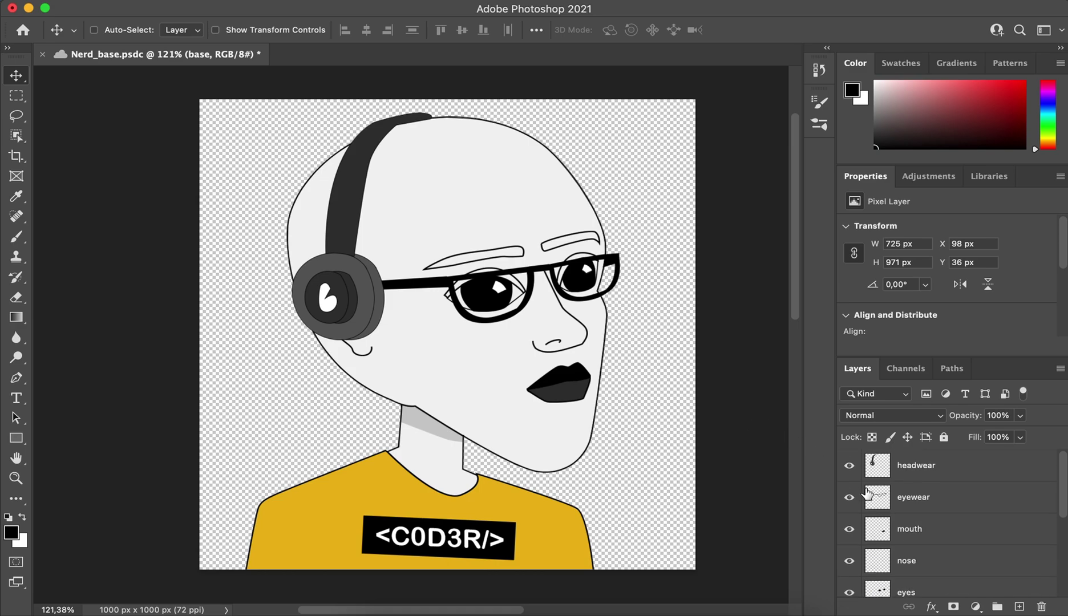
- Save the document with headwear hidden, show headwear again, and bring Chrome forward
click(850, 465)
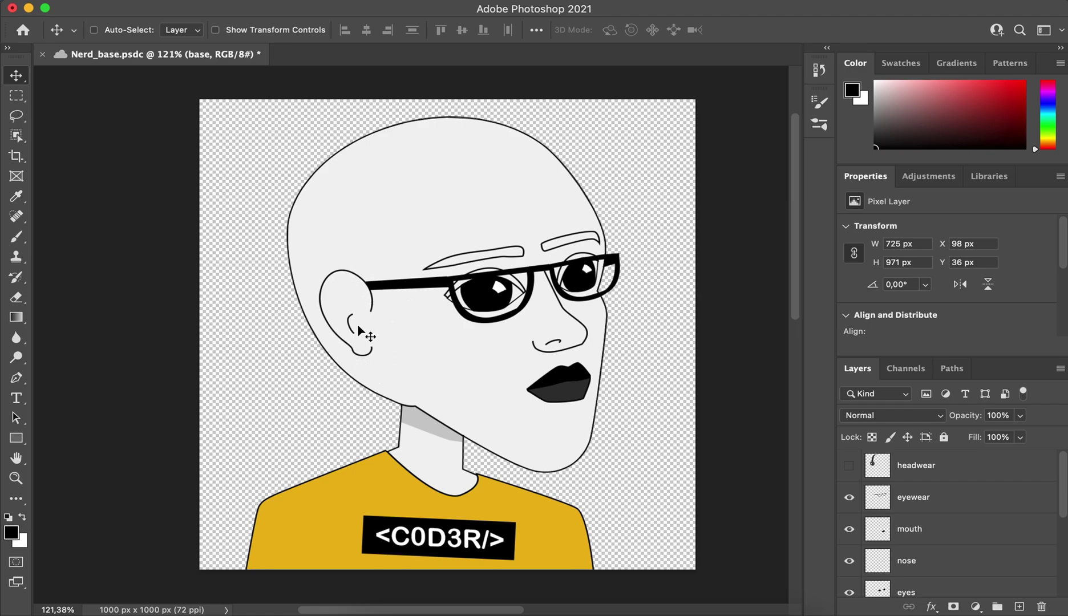
key(super+s)
click(850, 467)
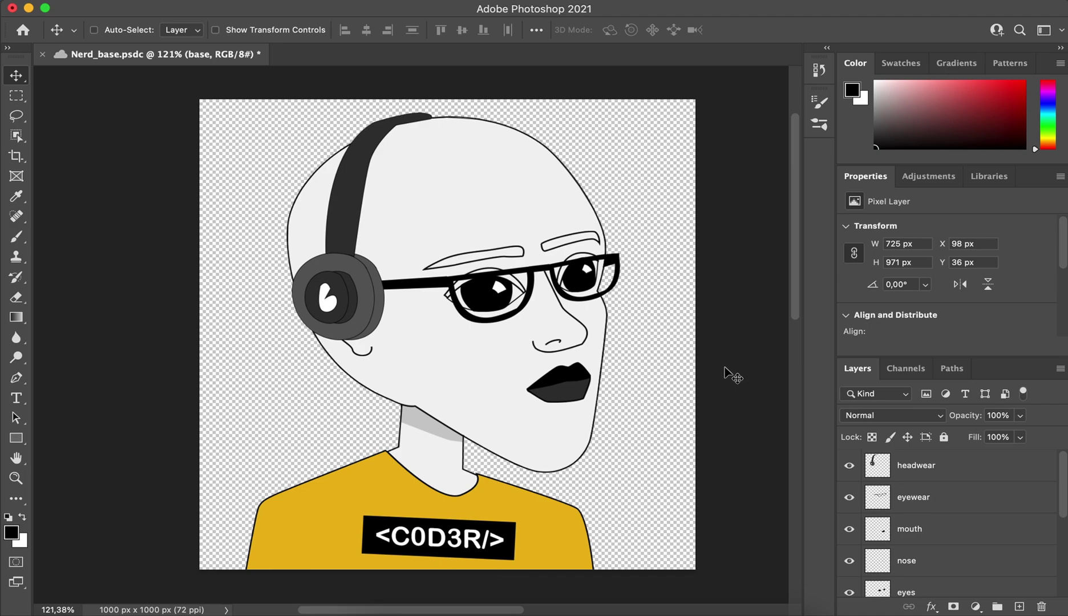
click(507, 610)
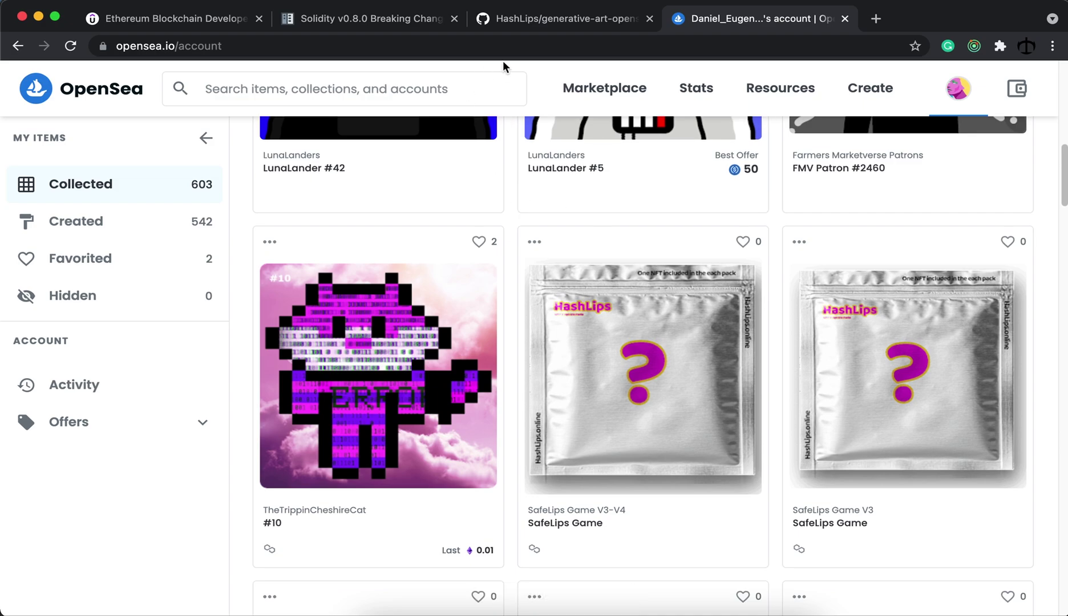
- Switch to the HashLips generative-art-opensource GitHub tab in Chrome
click(510, 19)
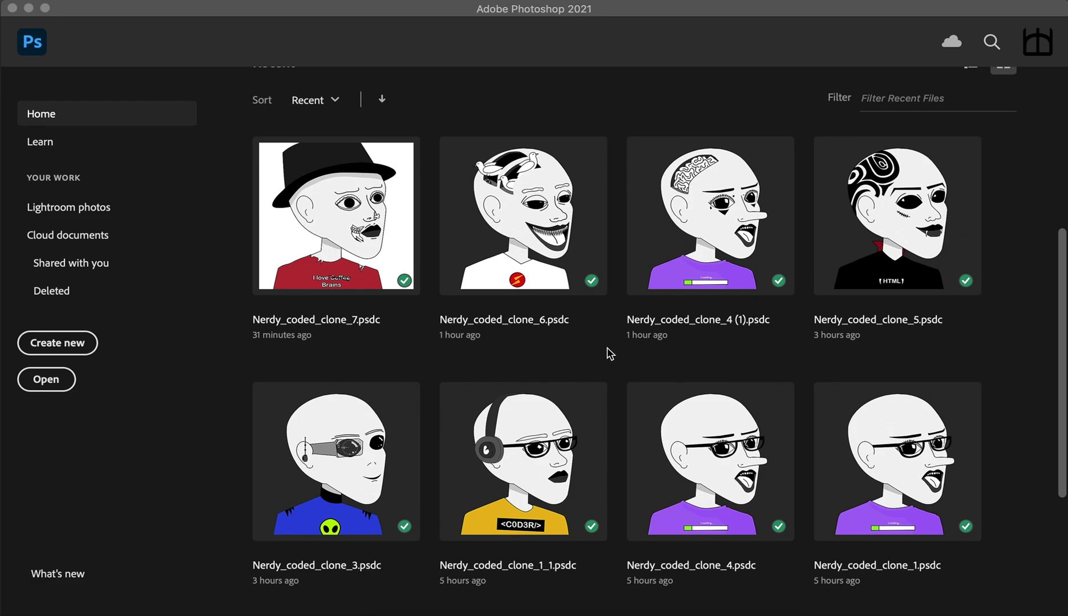
- Scroll through Photoshop's Recent files grid of Nerdy_coded_clone designs
scroll(611, 353, down, 1)
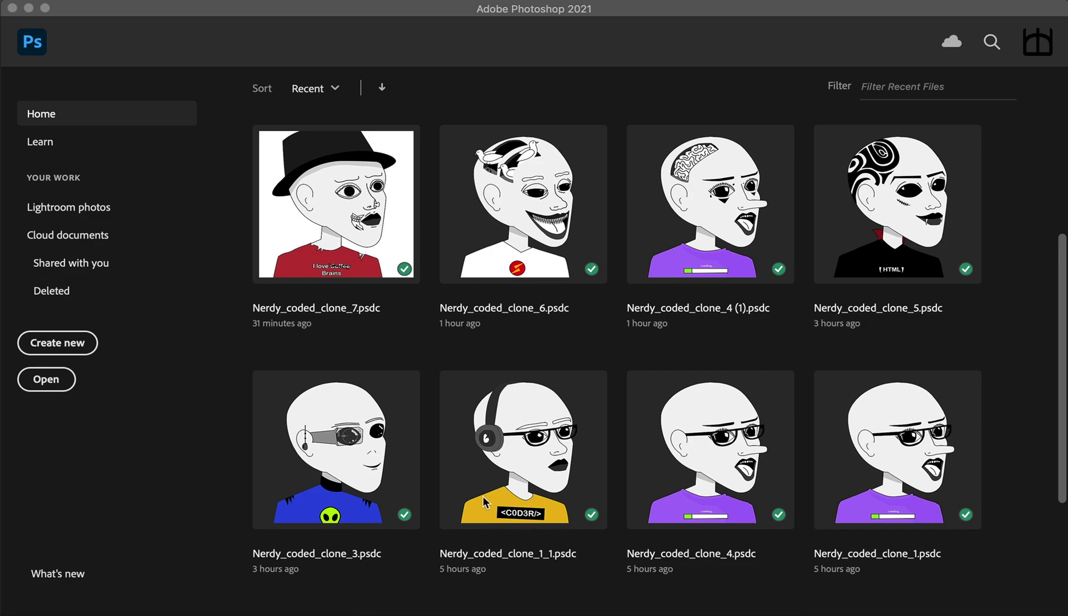
scroll(528, 432, down, 5)
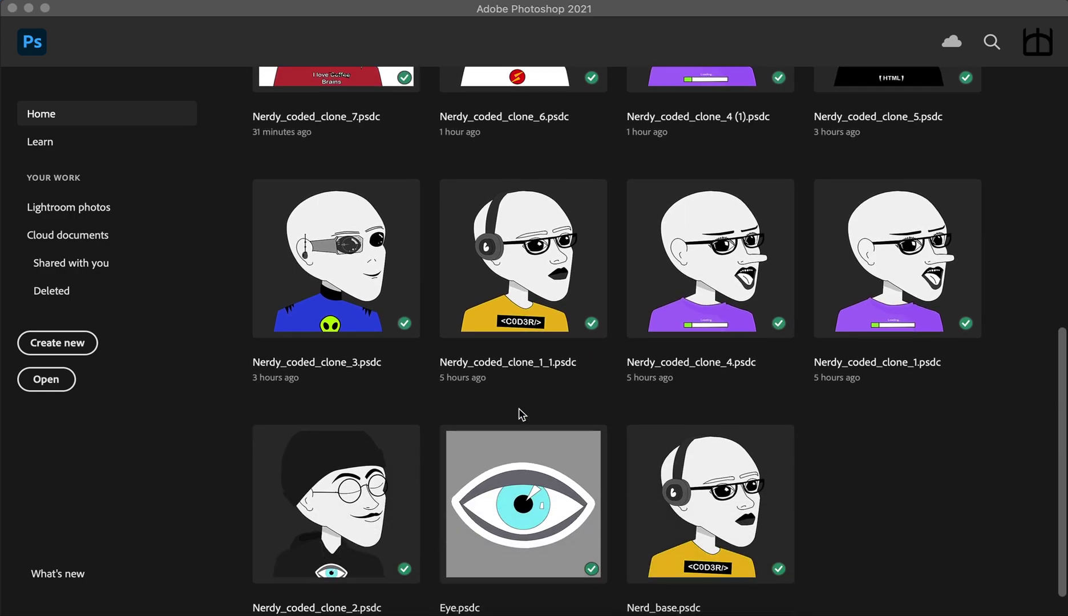
scroll(368, 429, down, 1)
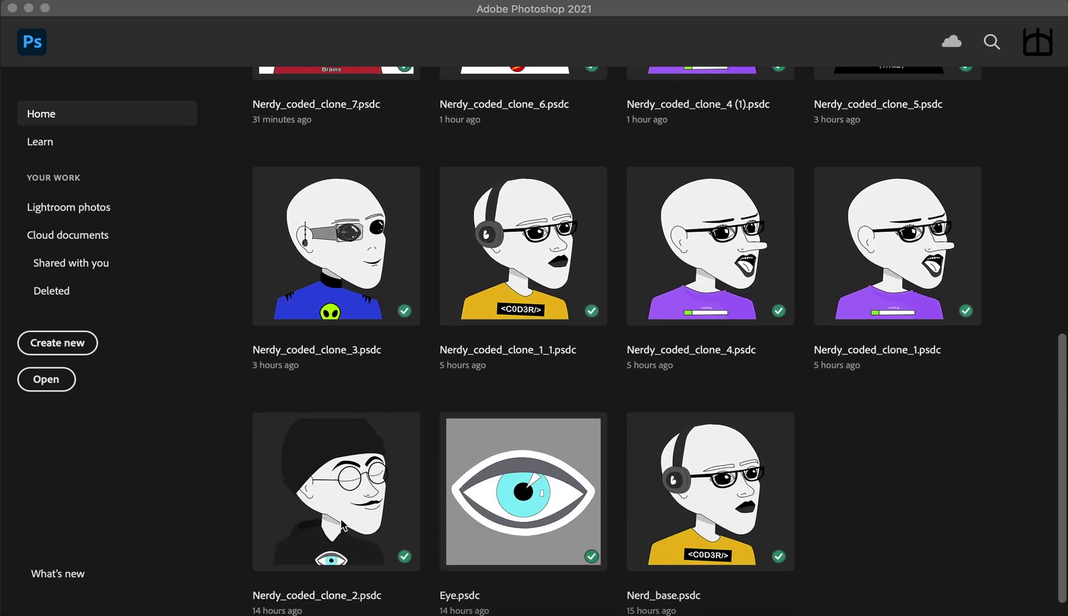
scroll(374, 435, up, 5)
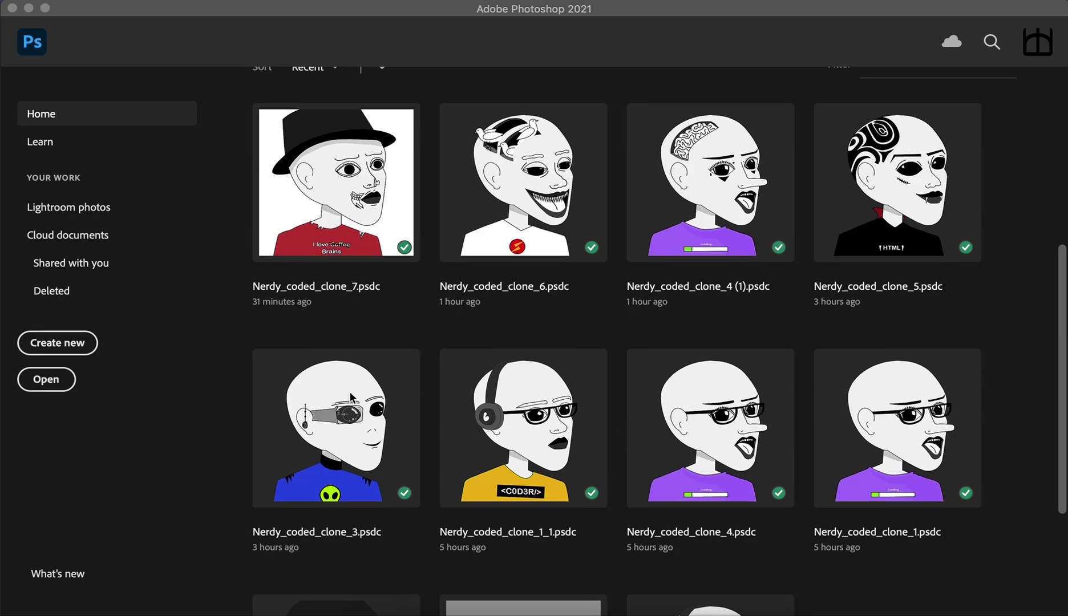
scroll(556, 250, up, 1)
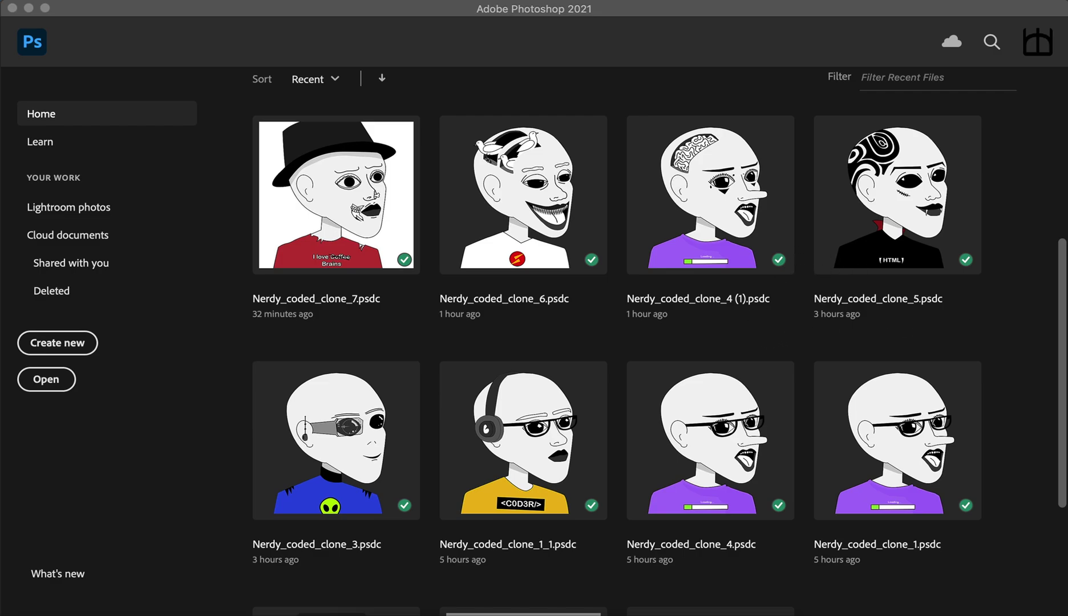
- Reposition the Finder layers window, expand headwear, and preview alien headset.png
drag(770, 253, 546, 216)
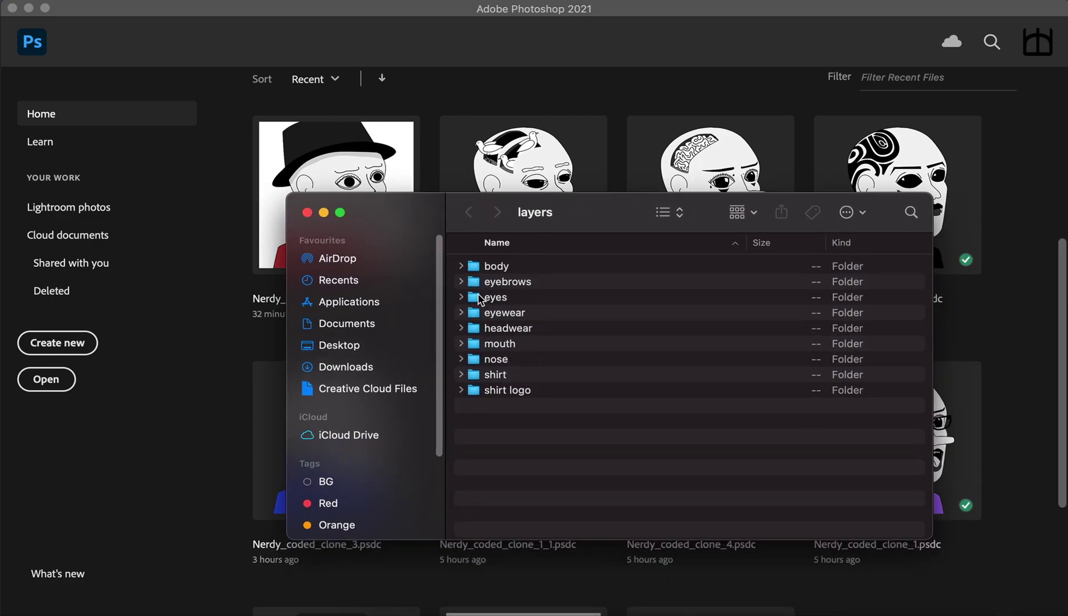
click(462, 329)
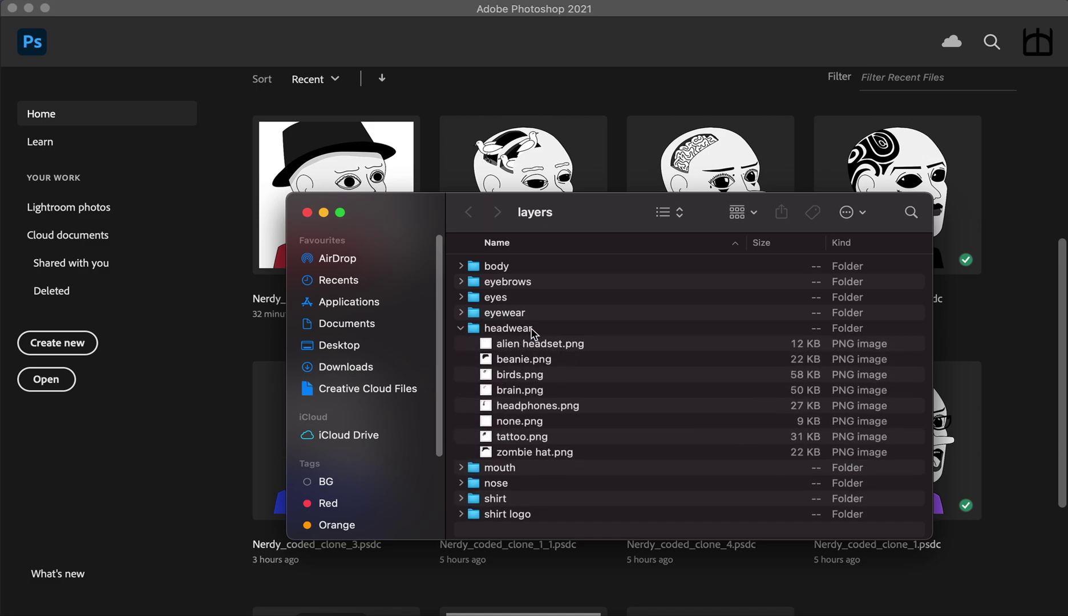
click(549, 345)
key(space)
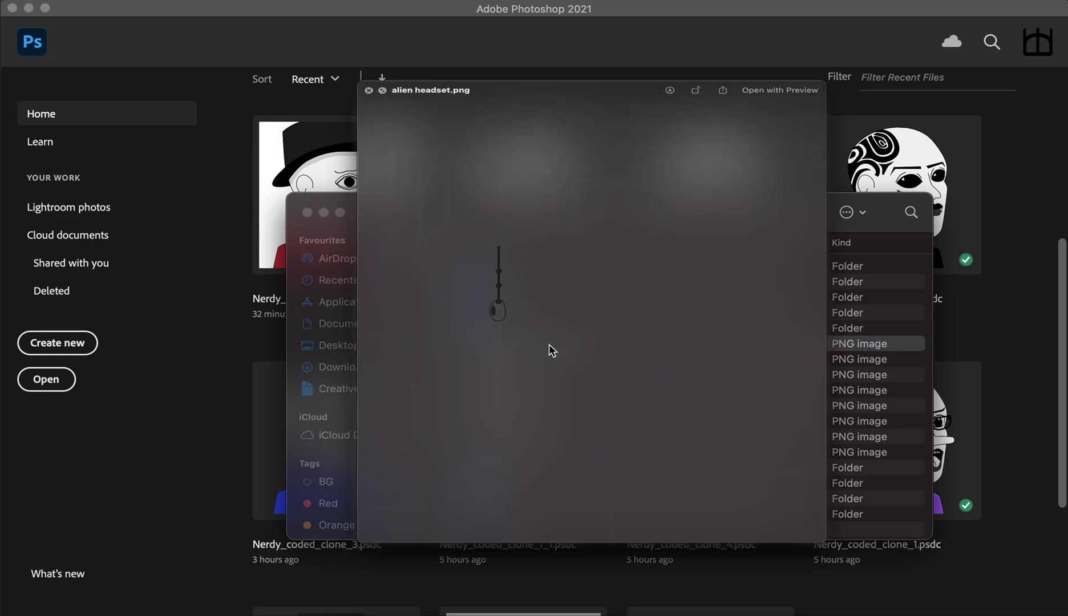
- Preview beanie, birds, brain, headphones and zombie hat PNGs in turn, then close the preview
key(Down)
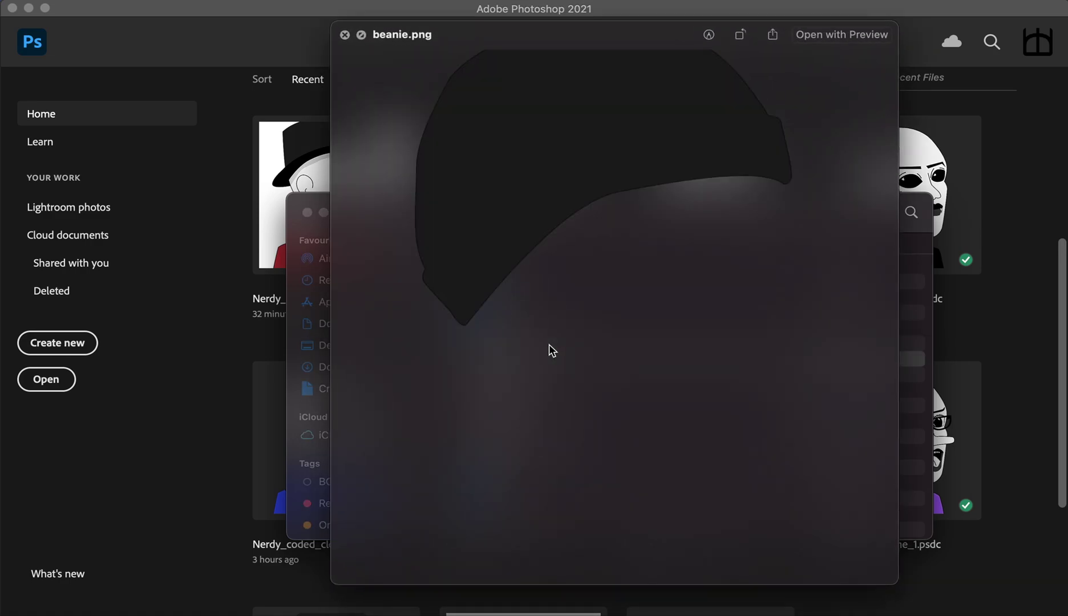
key(Down)
key(Down)
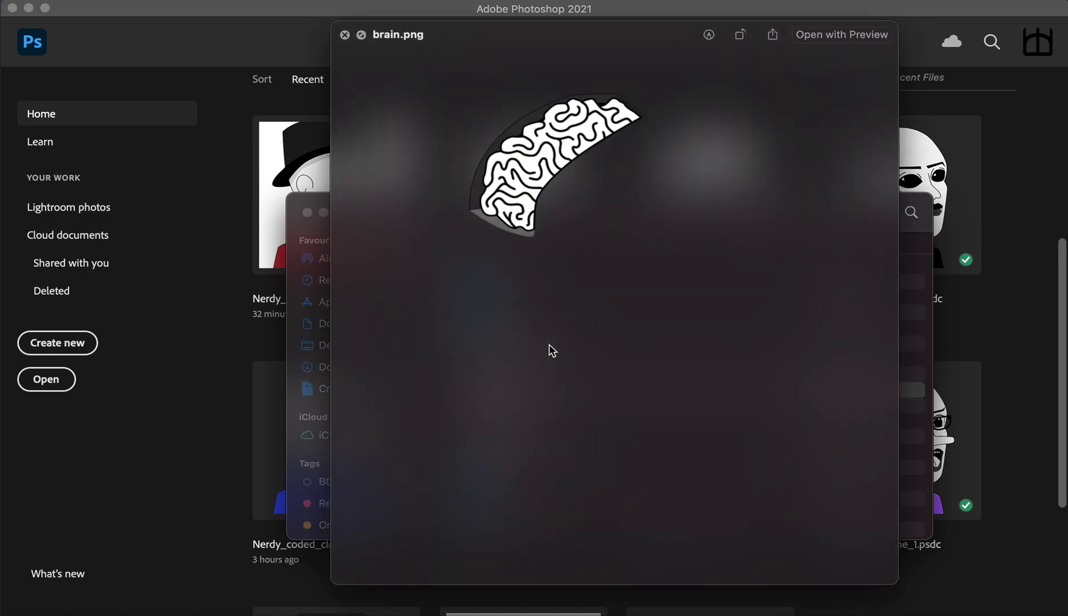
key(Down)
key(Down)
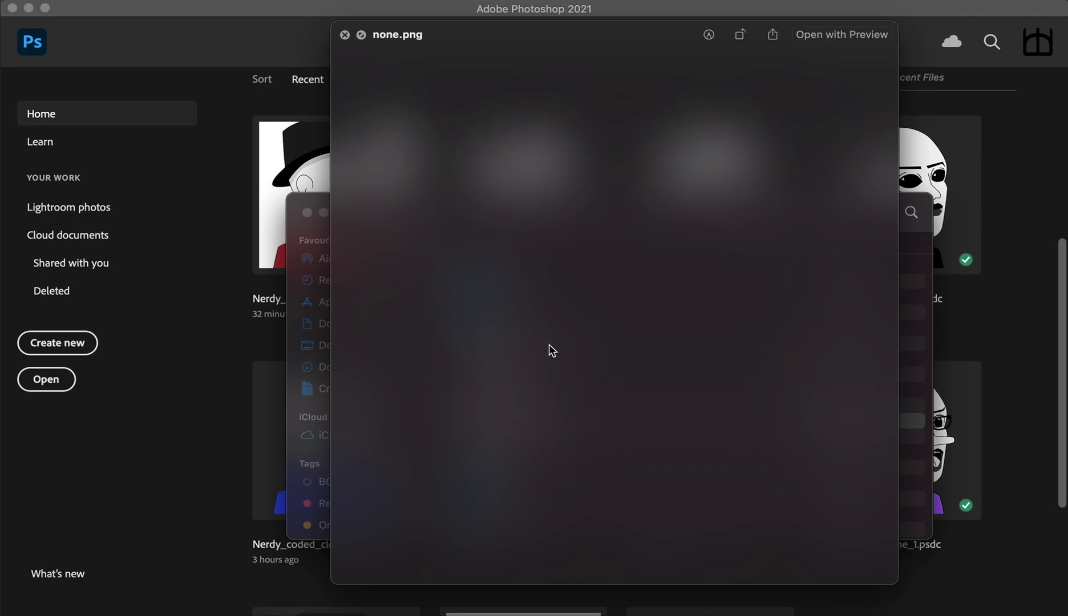
key(Down)
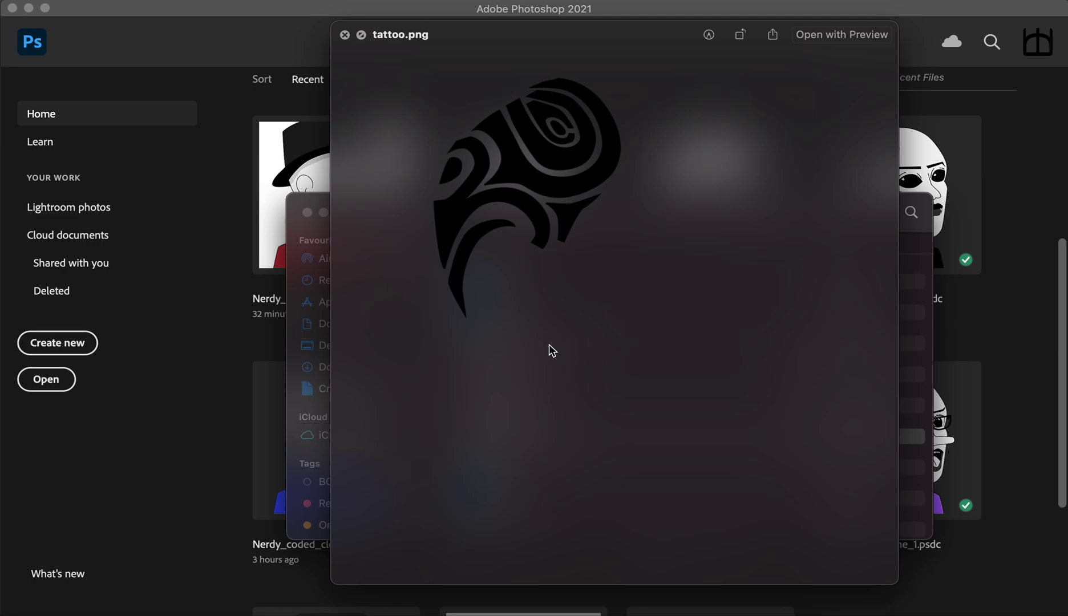
key(Down)
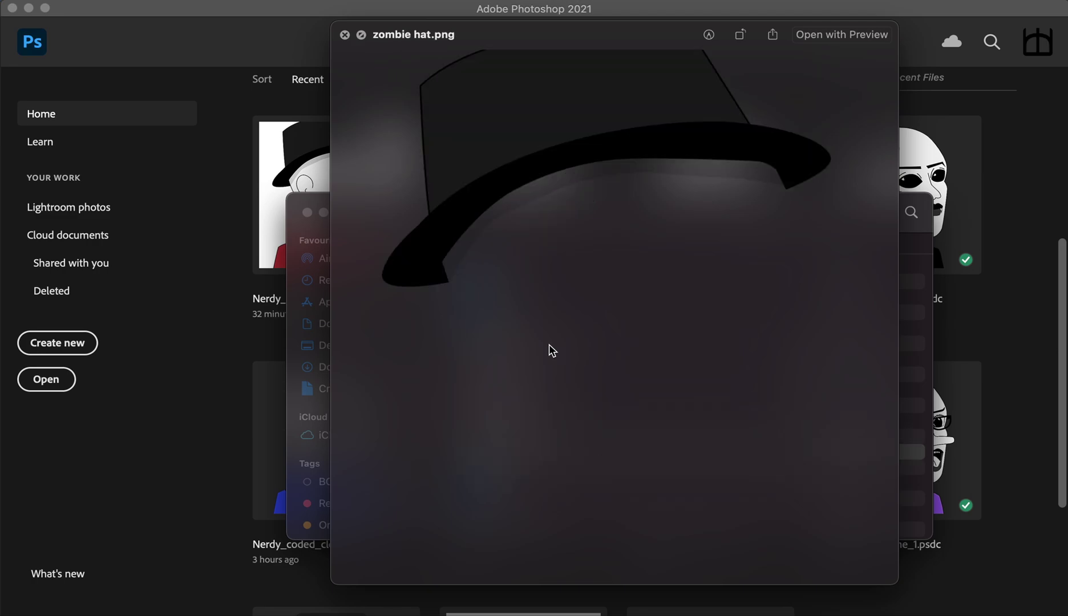
key(space)
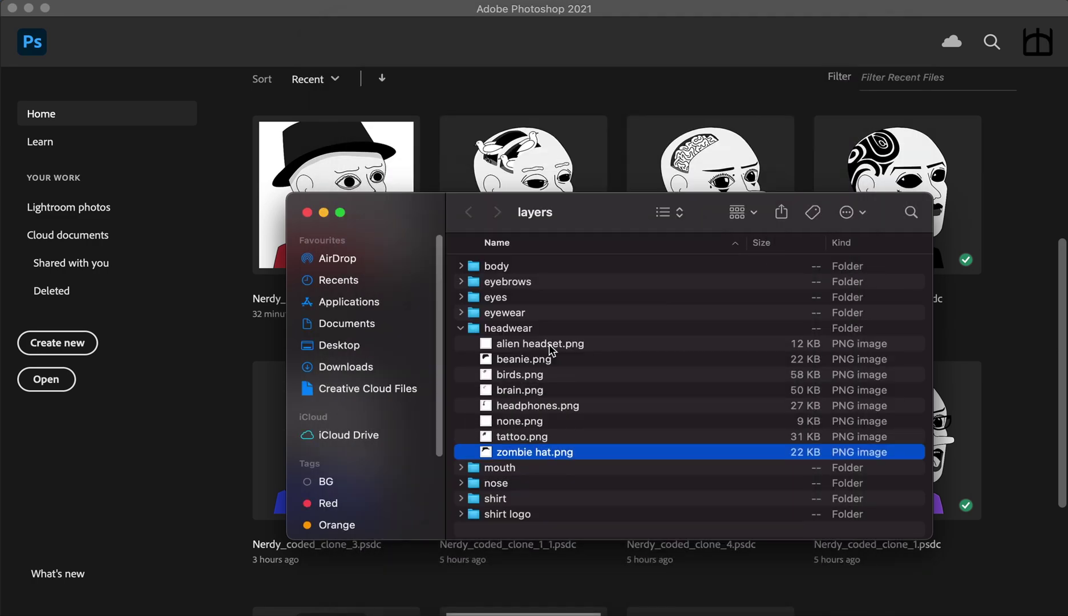
click(460, 329)
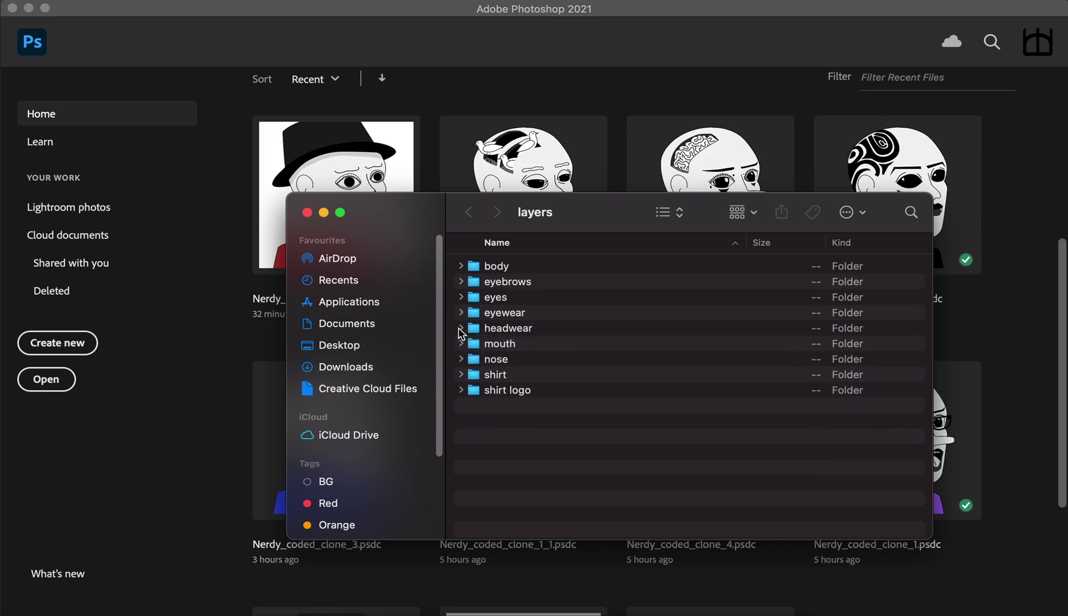
click(461, 313)
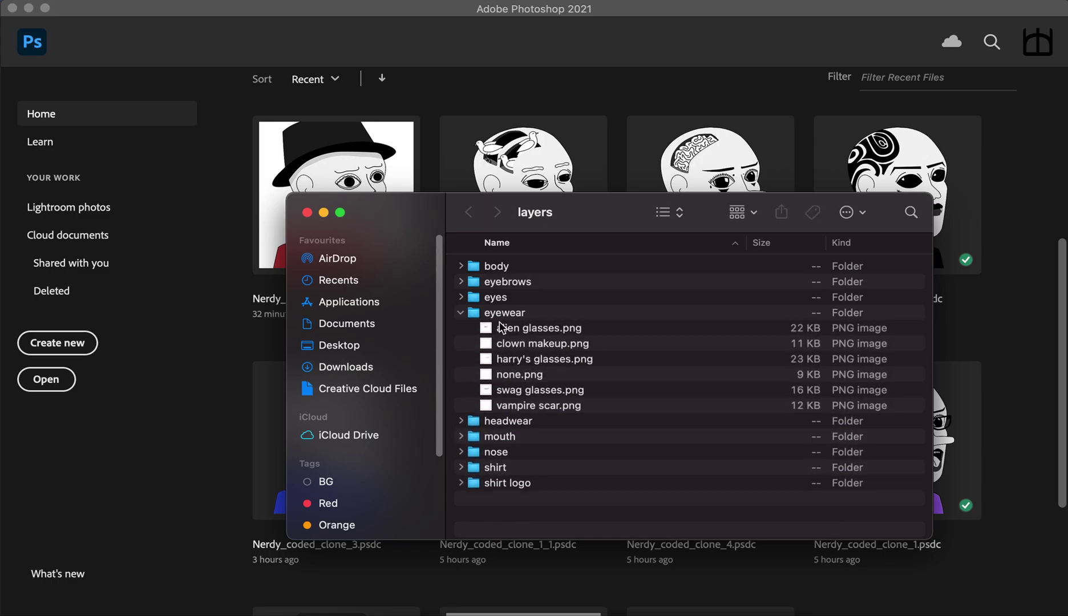
click(461, 312)
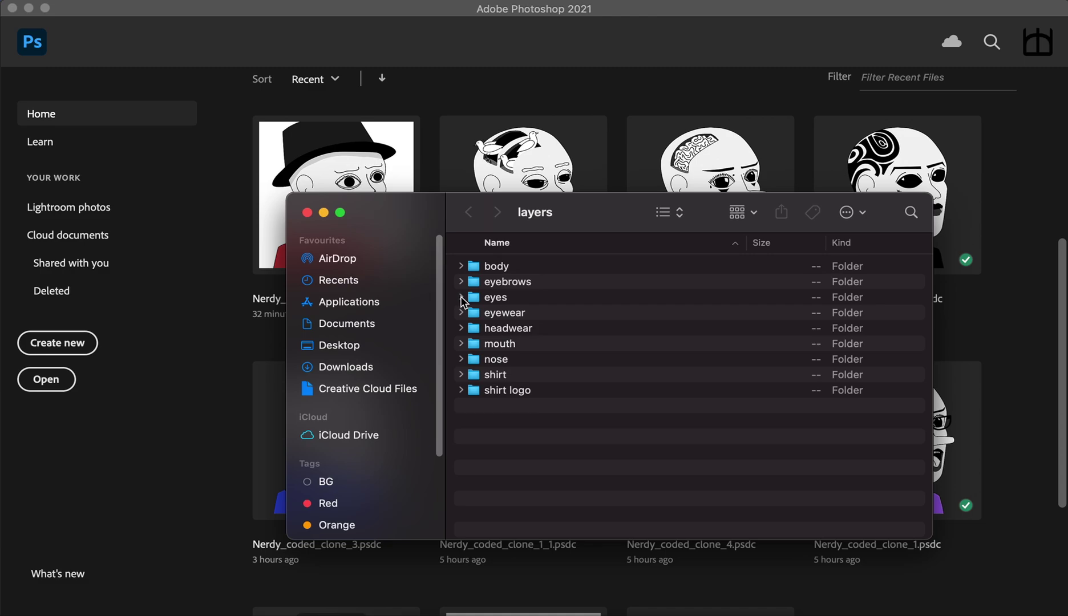
click(461, 297)
click(462, 299)
click(461, 377)
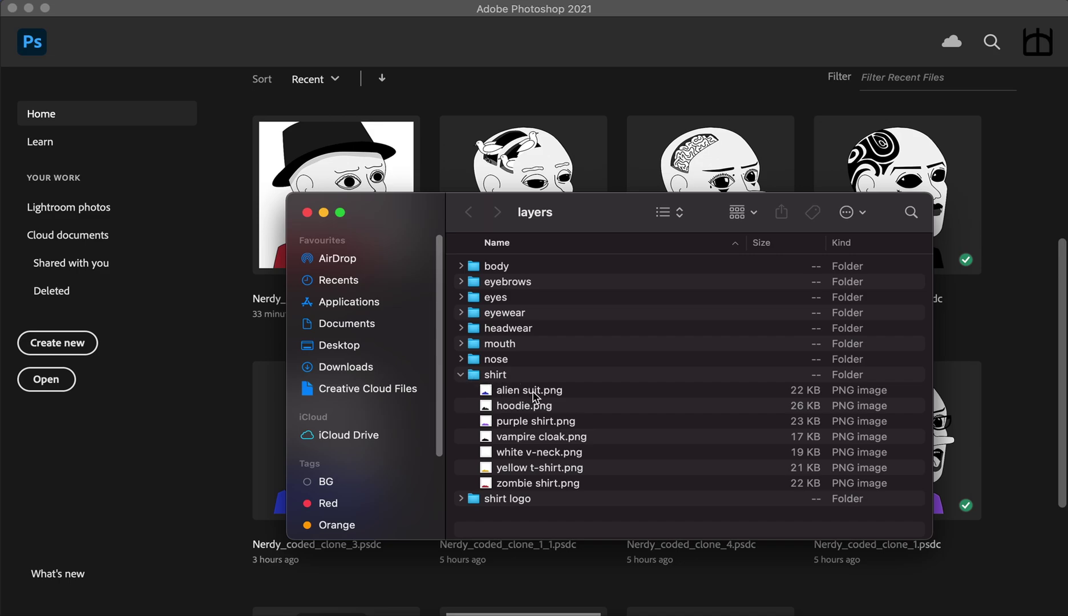
click(516, 408)
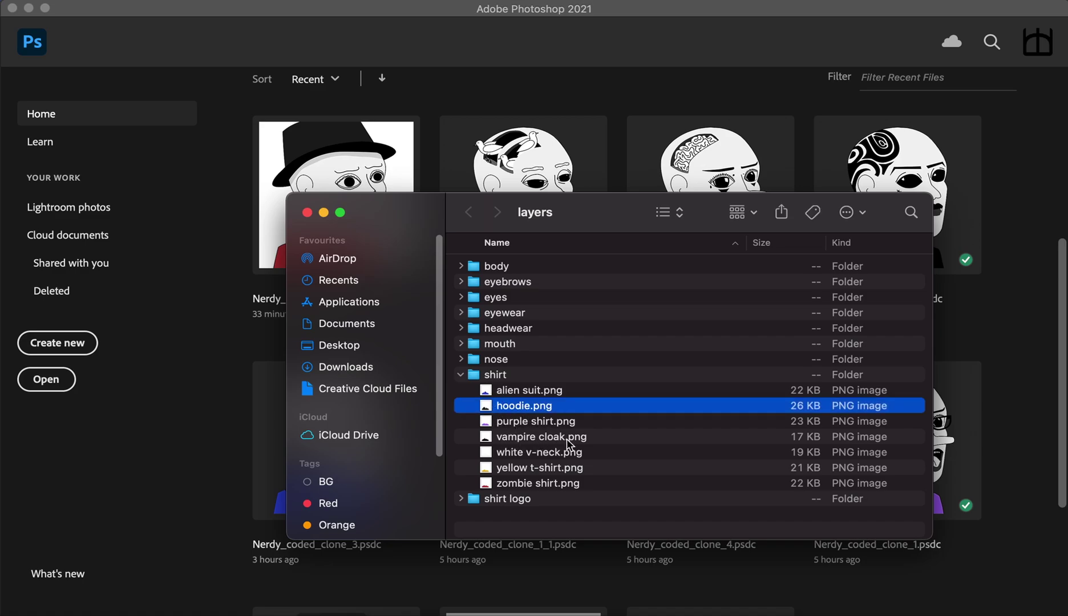
click(492, 381)
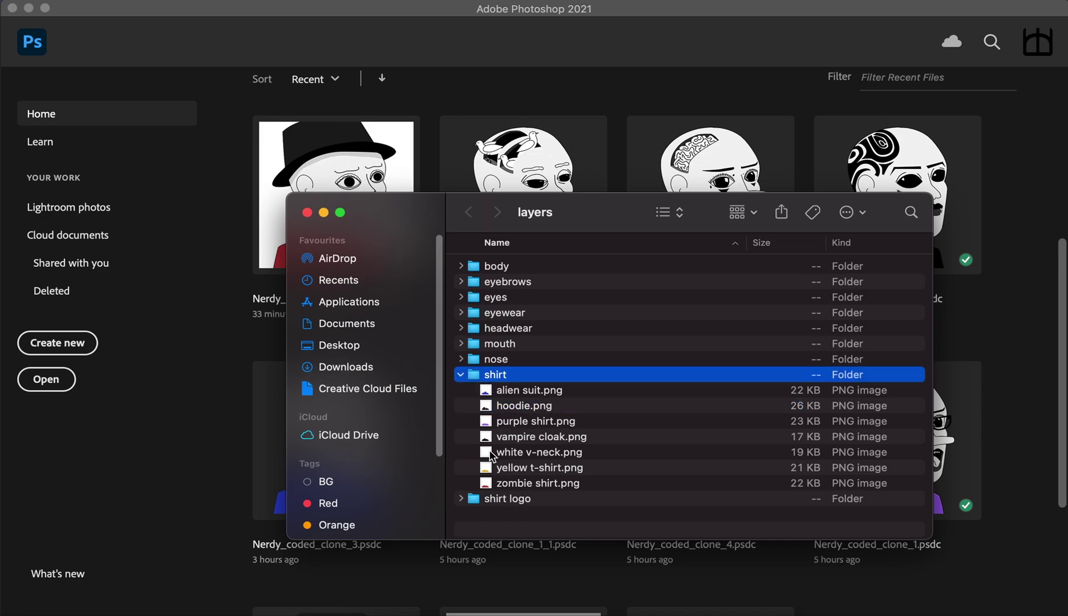
click(461, 375)
click(542, 445)
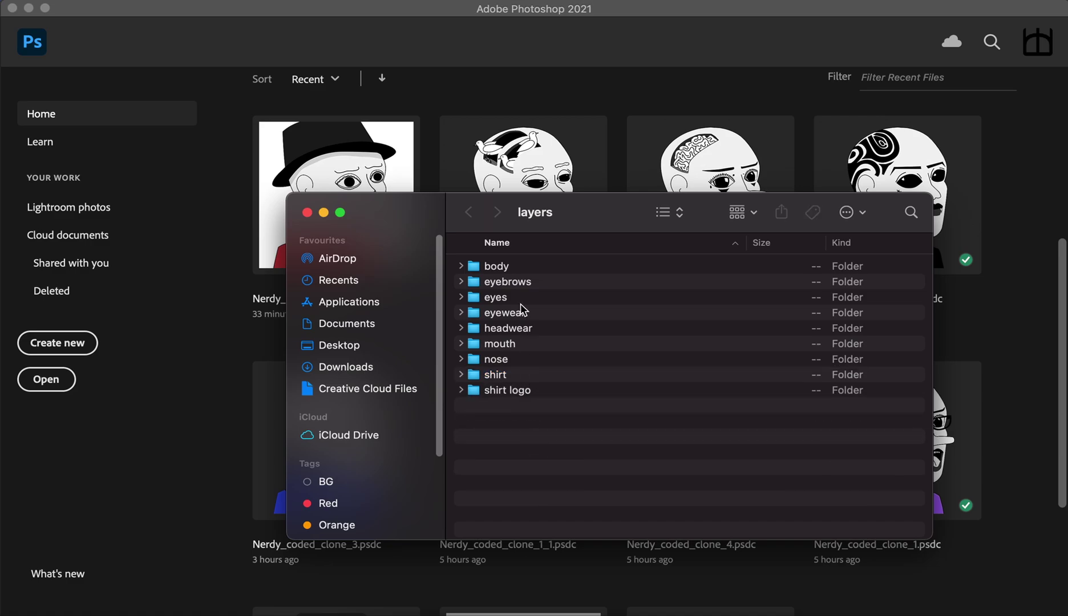